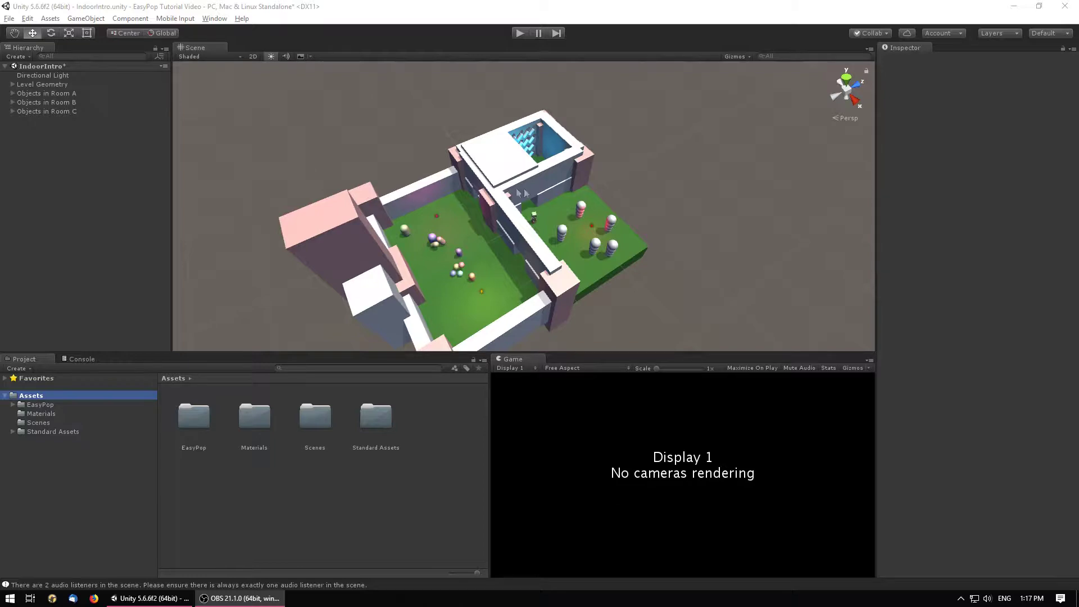
Step: Examine the level's layout and the object groups of Room A, Room B and Room C
left_click_drag(523, 193, 415, 245, "alt")
scroll(565, 245, "up", 6)
left_click_drag(513, 275, 641, 264, "alt")
left_click(63, 93)
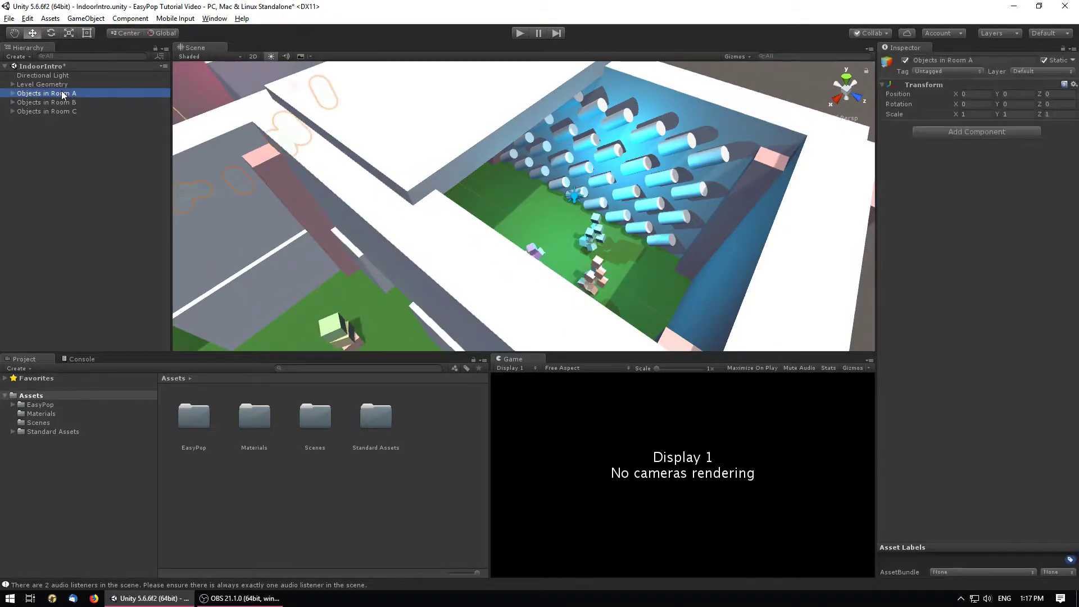
scroll(482, 172, "down", 3)
left_click_drag(410, 180, 432, 230, "alt")
left_click(62, 103)
key("f")
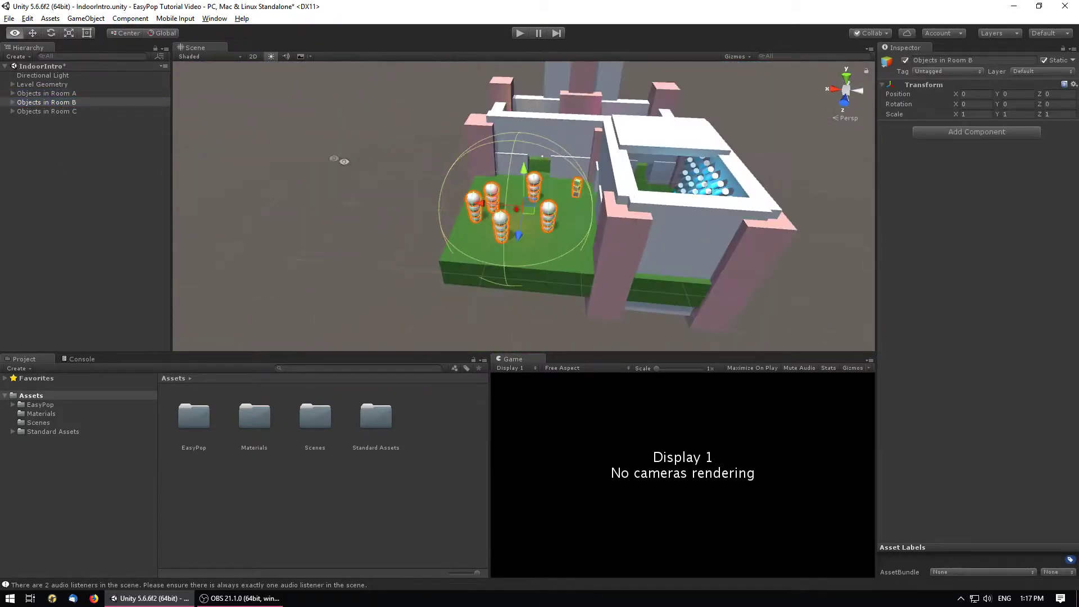
left_click(62, 111)
key("f")
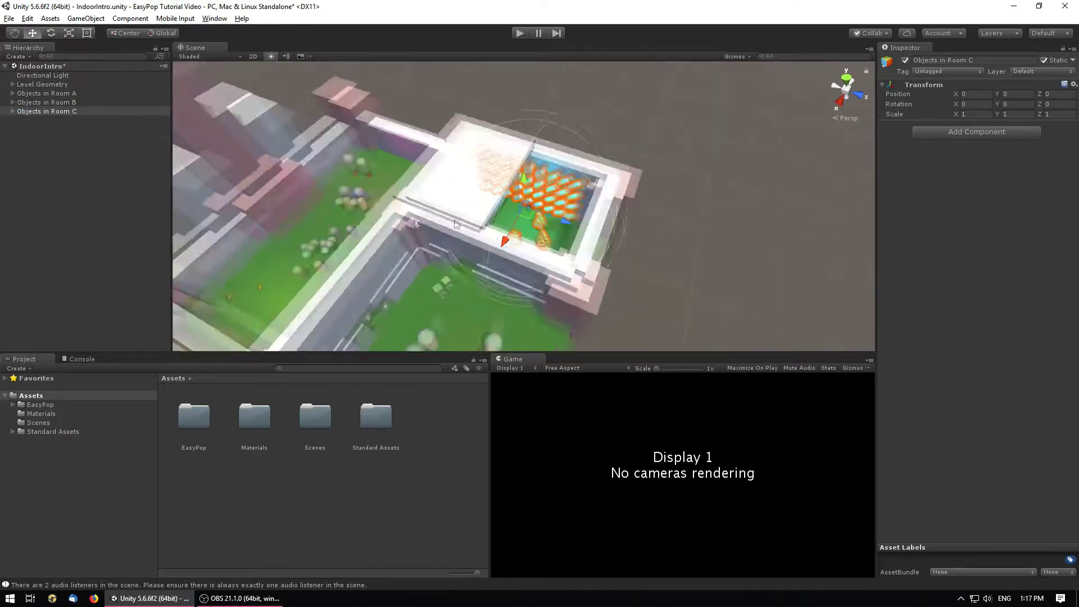
Step: Examine Room C's contents up close: the wall cylinders, the stacked cubes and the point light
left_click(13, 112)
left_click(84, 192)
key("f")
left_click(643, 152)
left_click(663, 150)
middle_click_drag(743, 204, 572, 144)
left_click(641, 199)
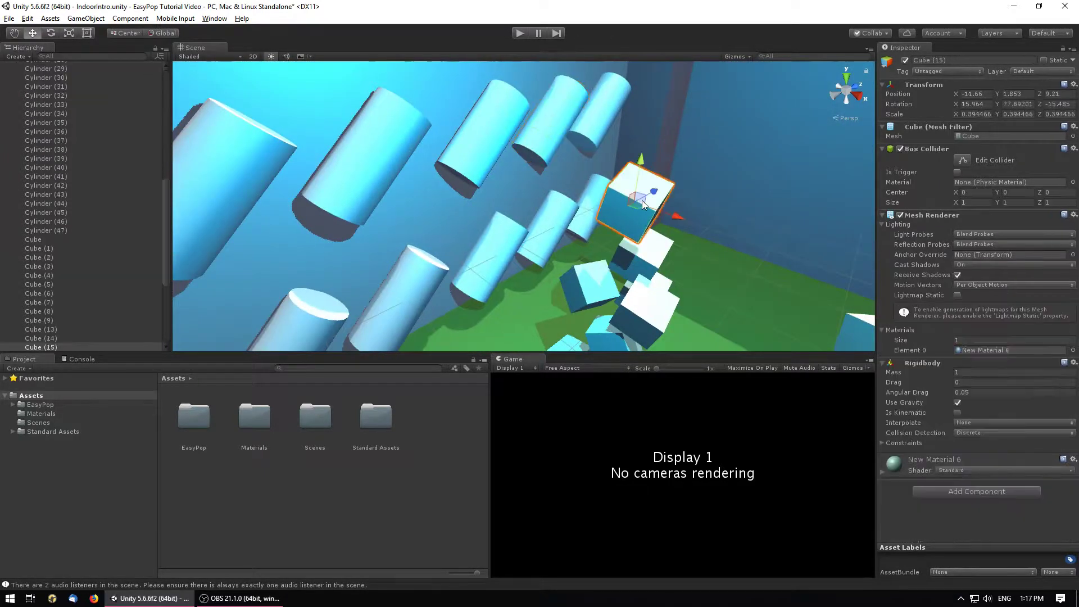
key("f")
scroll(645, 264, "down", 10)
left_click_drag(584, 257, 691, 260, "alt")
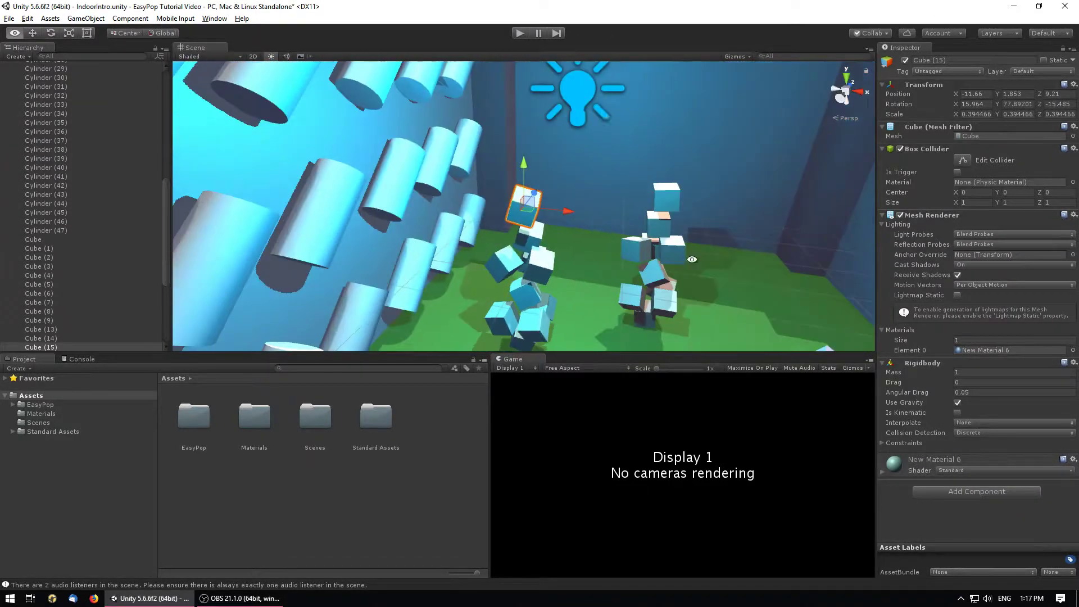
left_click(580, 90)
key("f")
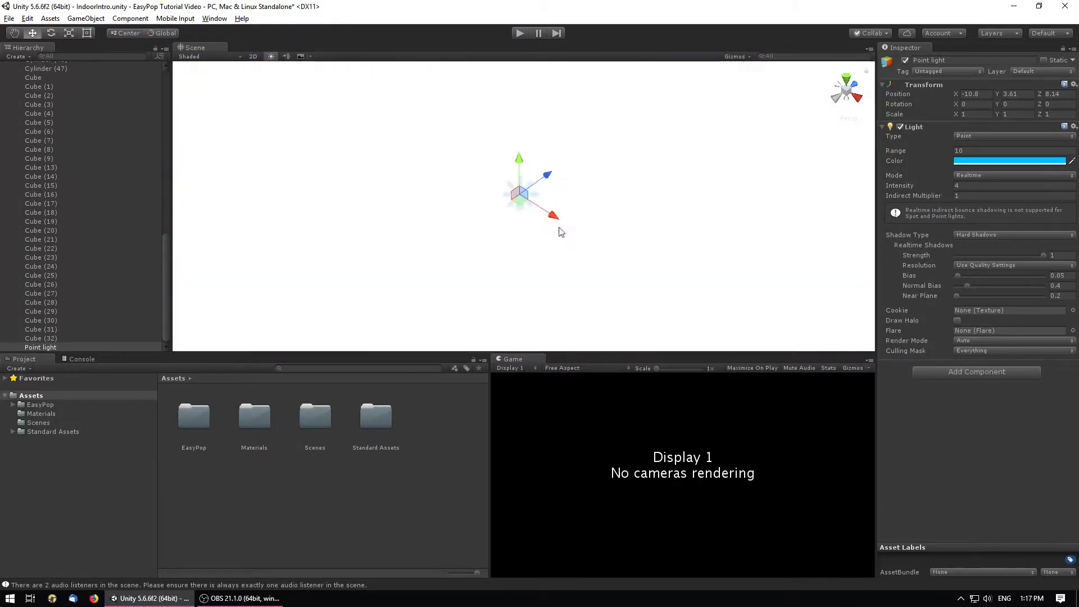
Step: Collapse the Room C group and examine Room A and Room B from above
scroll(581, 224, "down", 15)
left_click_drag(629, 224, 481, 225, "alt")
scroll(482, 226, "down", 4)
middle_click_drag(482, 226, 531, 153)
left_click_drag(532, 154, 494, 219, "alt")
middle_click_drag(359, 220, 486, 186)
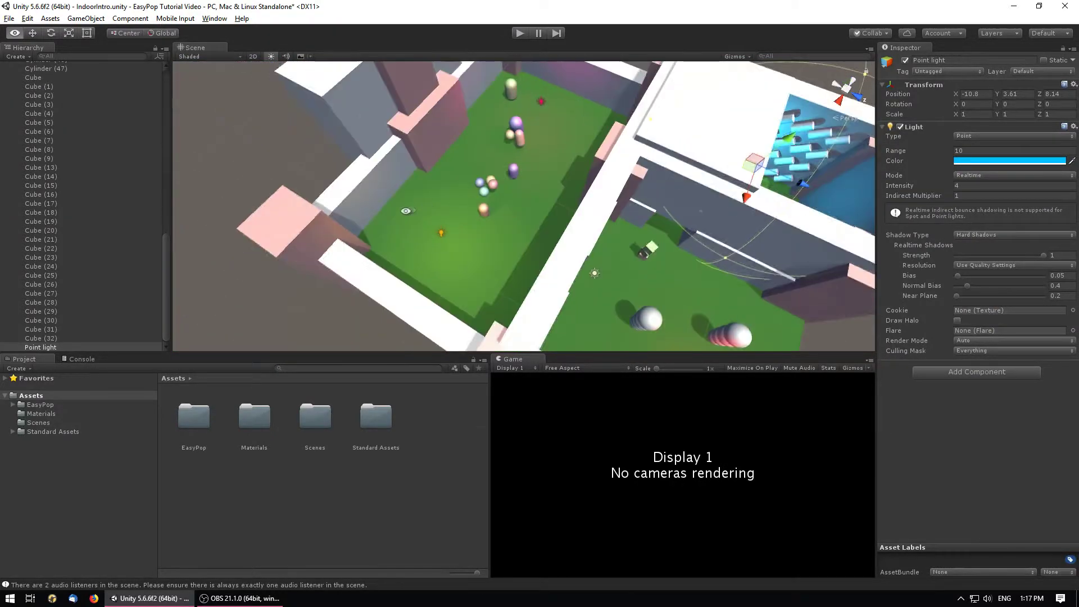
left_click_drag(486, 186, 609, 225, "alt")
middle_click_drag(513, 230, 514, 223)
left_click_drag(515, 224, 513, 231, "alt")
scroll(52, 251, "up", 15)
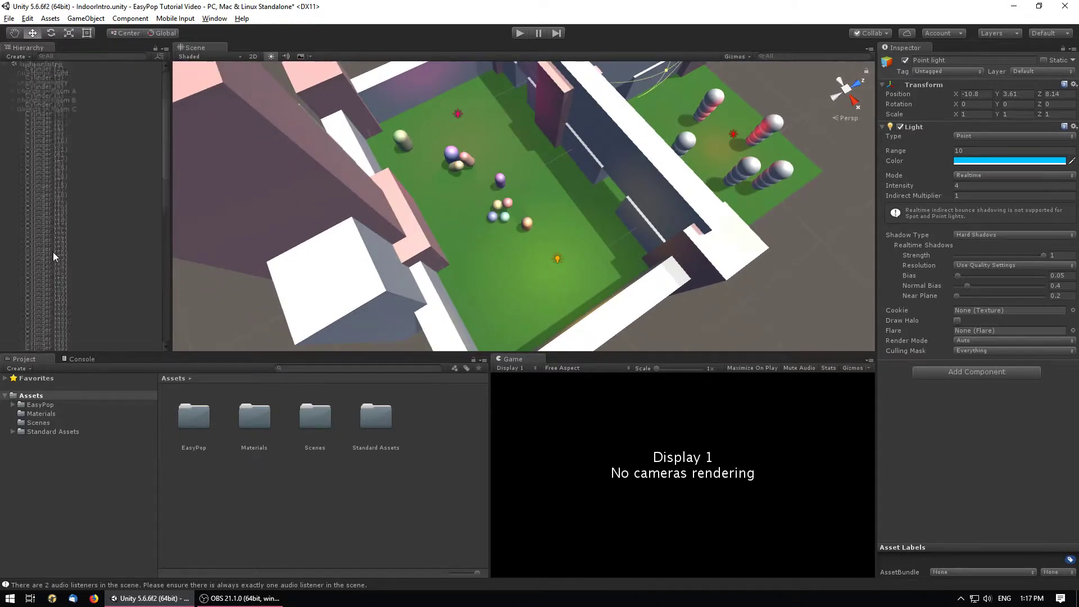
left_click(15, 111)
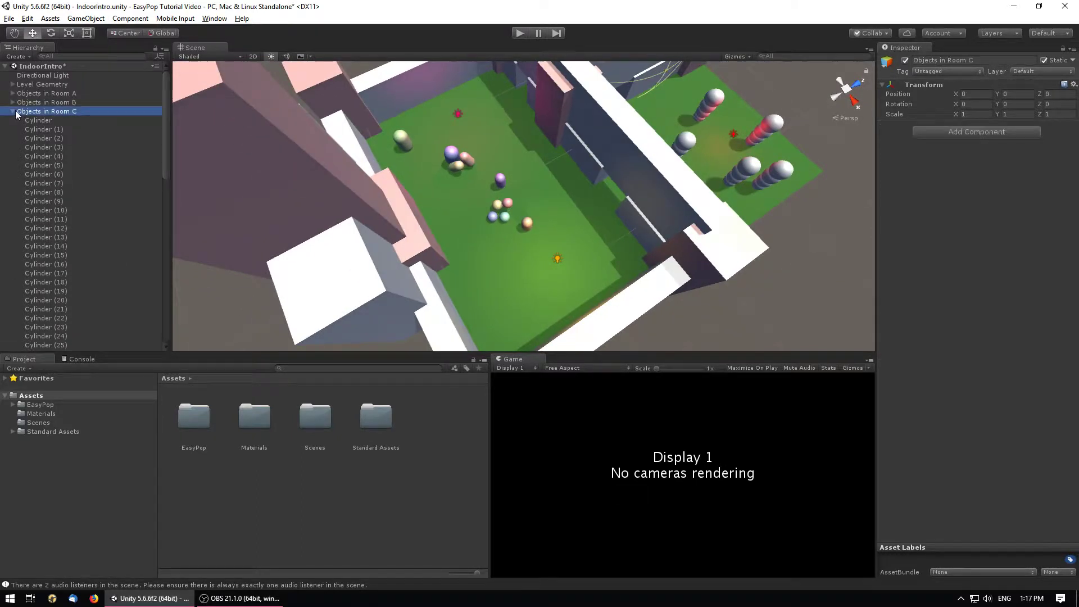
left_click(13, 111)
left_click(35, 102)
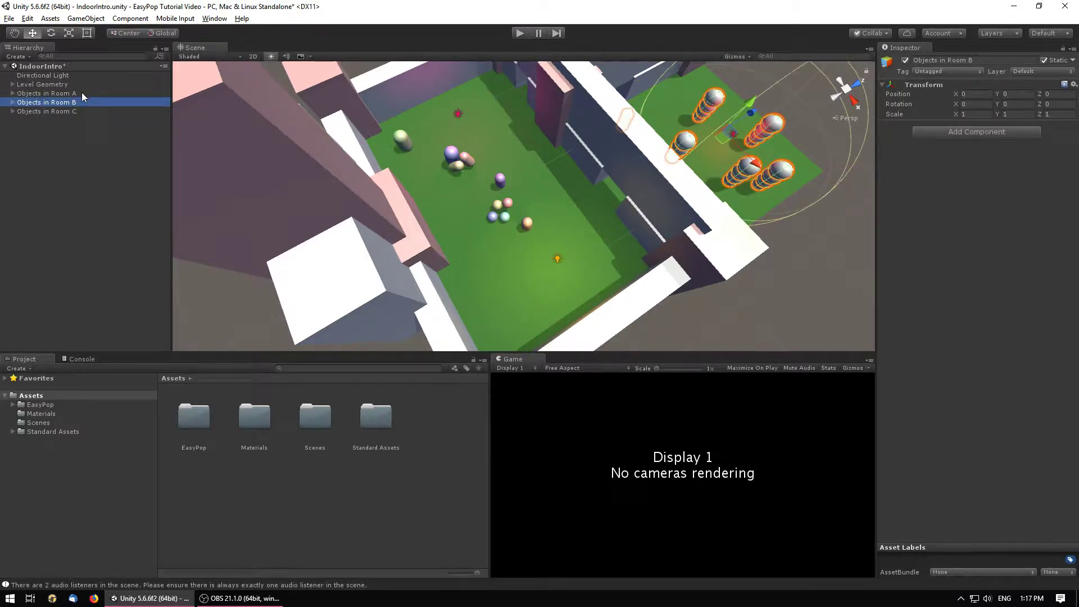
key("f")
left_click(771, 211)
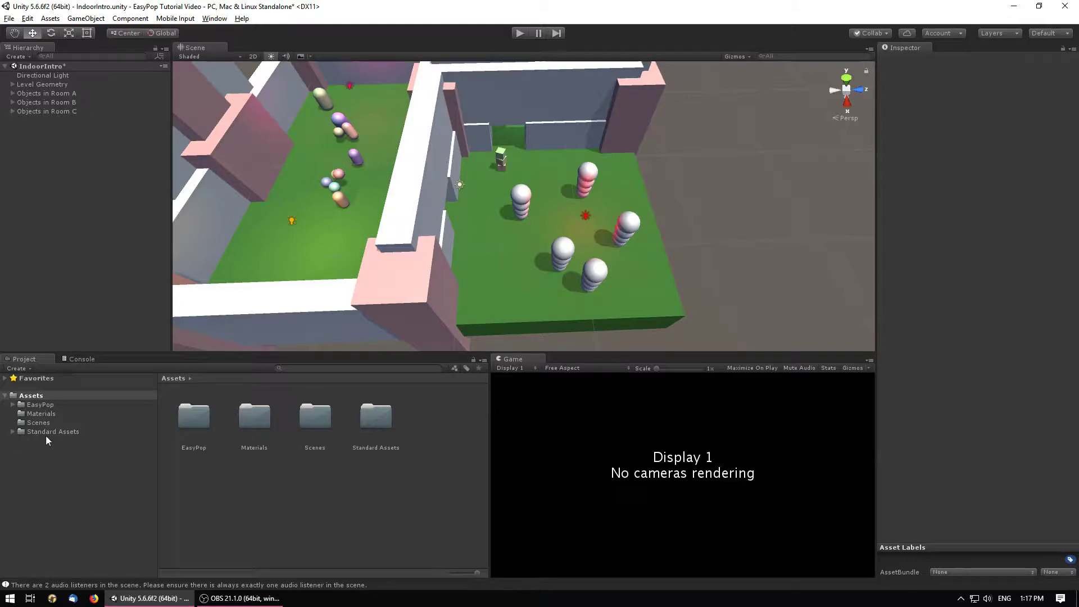
Step: Place the FPSController prefab from Standard Assets' FirstPersonCharacter prefabs on the floor of Room B
double_click(378, 417)
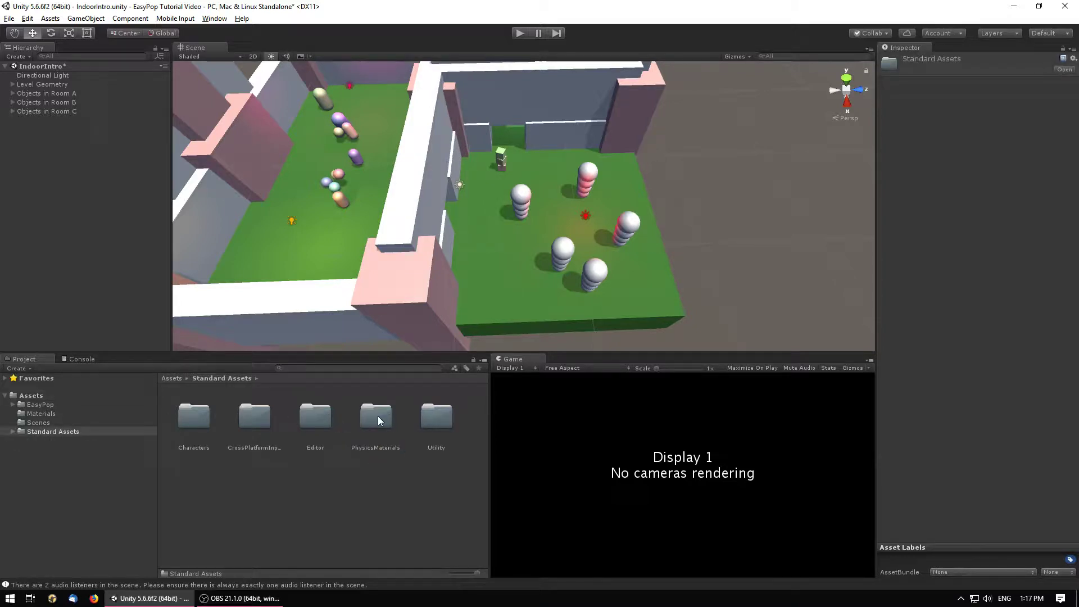
double_click(196, 420)
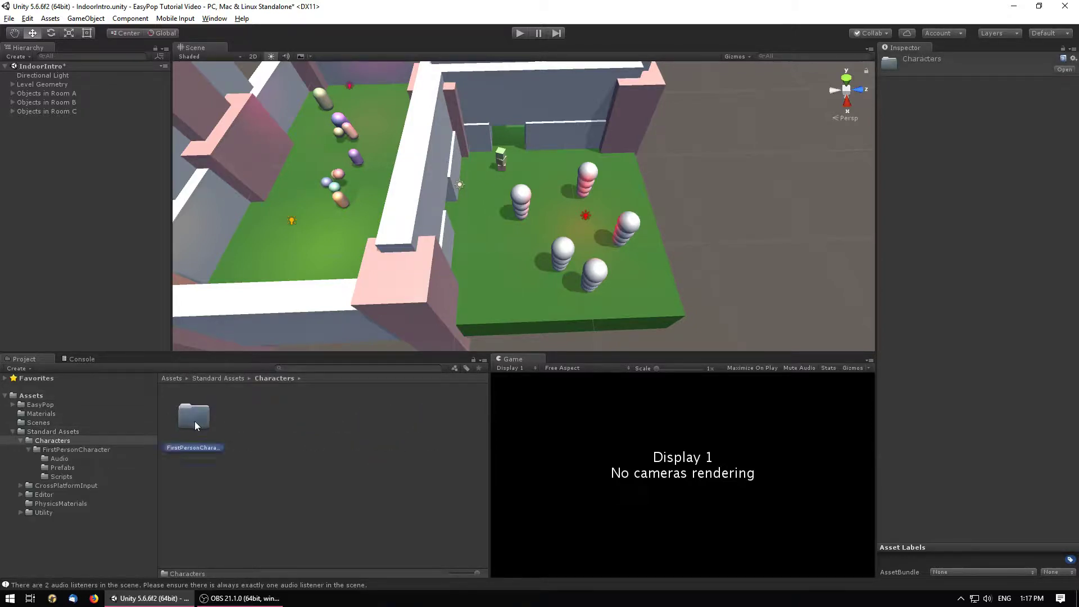
double_click(194, 420)
double_click(255, 415)
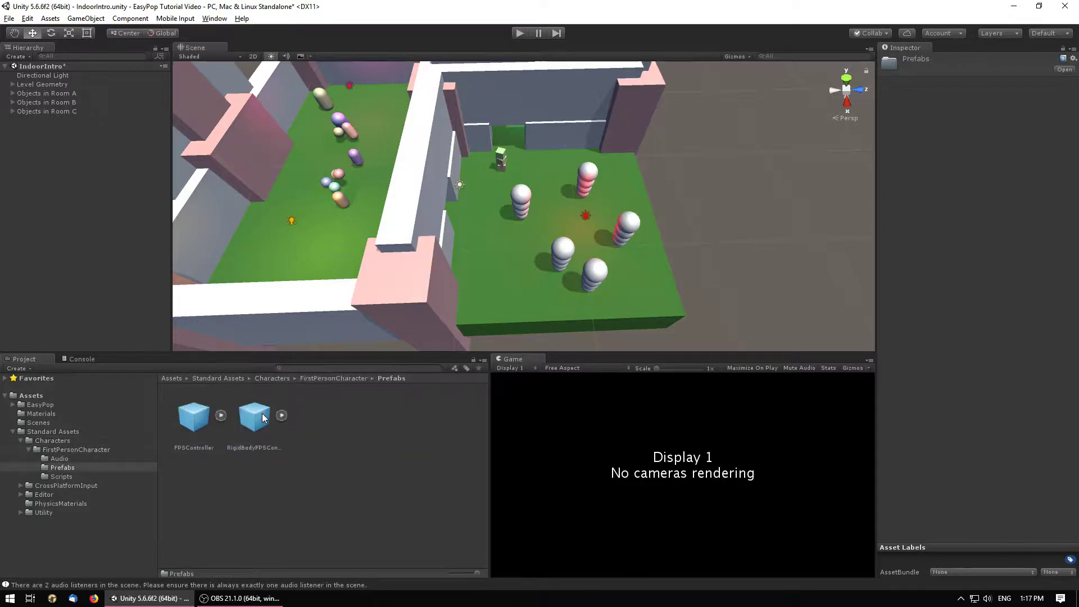
left_click(194, 419)
left_click_drag(194, 419, 517, 225)
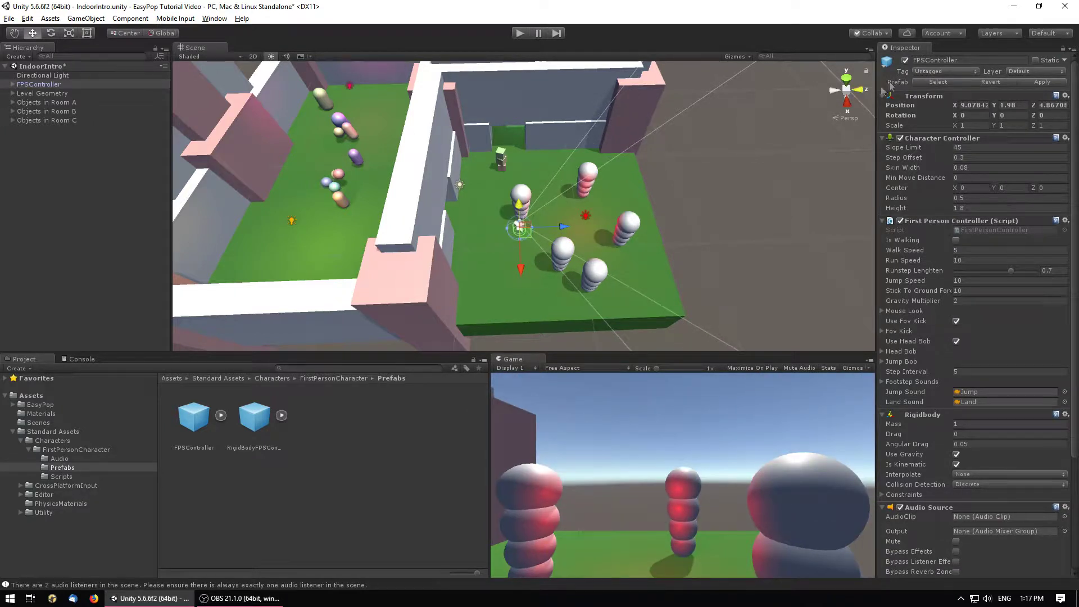
Step: Create a new layer named Player in User Layer 8
left_click(1016, 71)
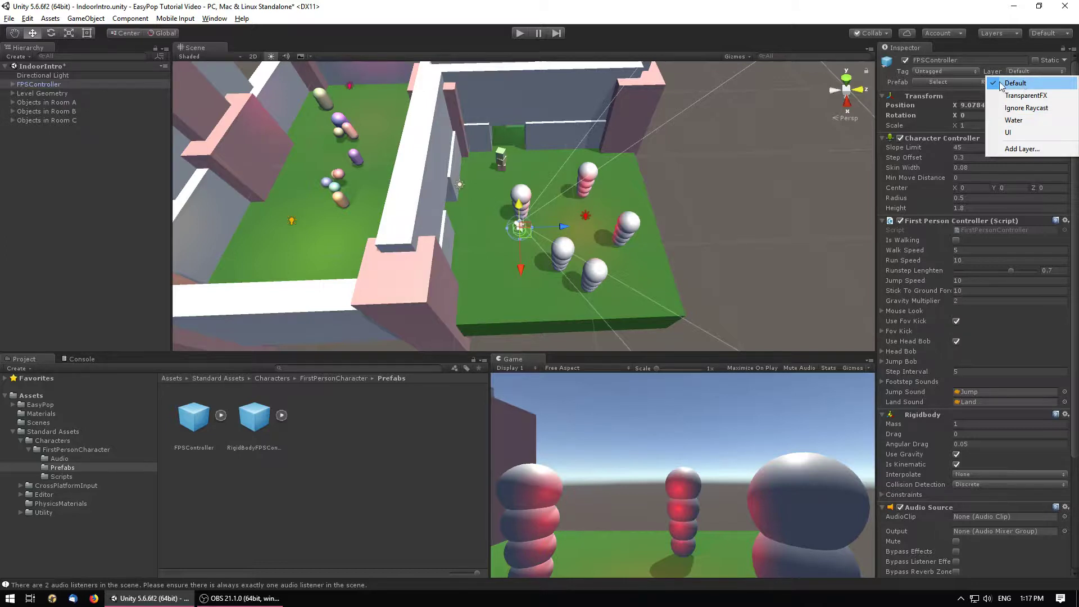
left_click(1023, 148)
left_click(964, 200)
type("Playe")
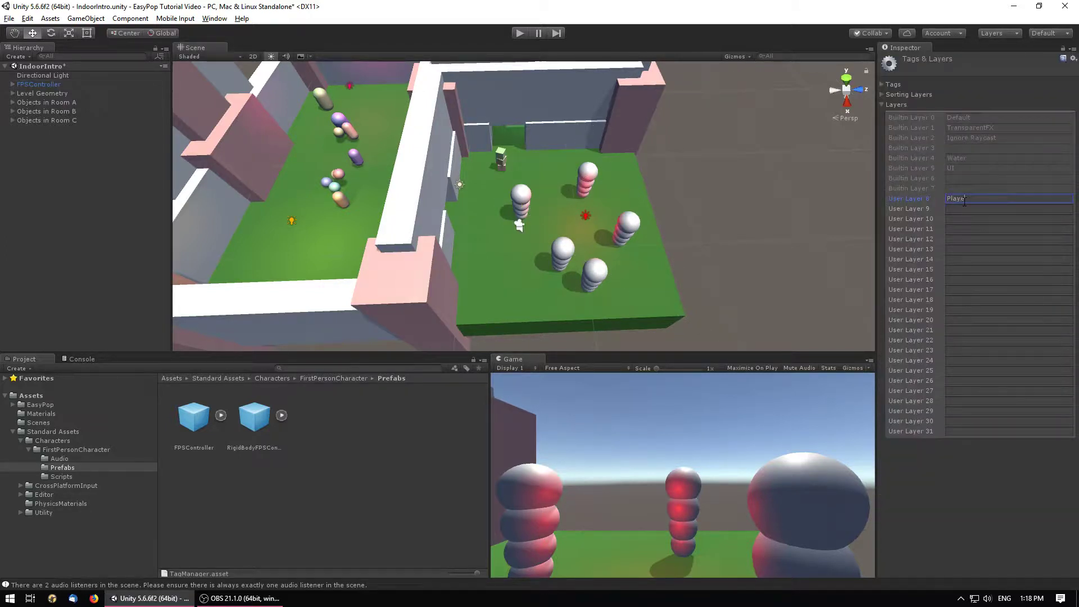
type("r")
Step: Assign the Player layer to the FPSController object only, without its children
left_click(51, 84)
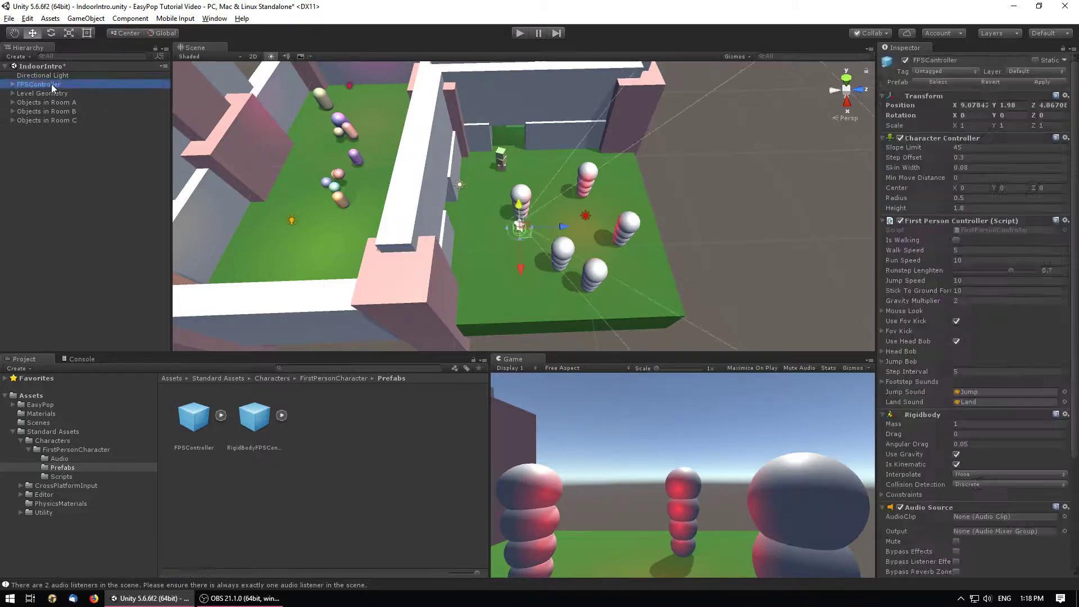
left_click(1026, 72)
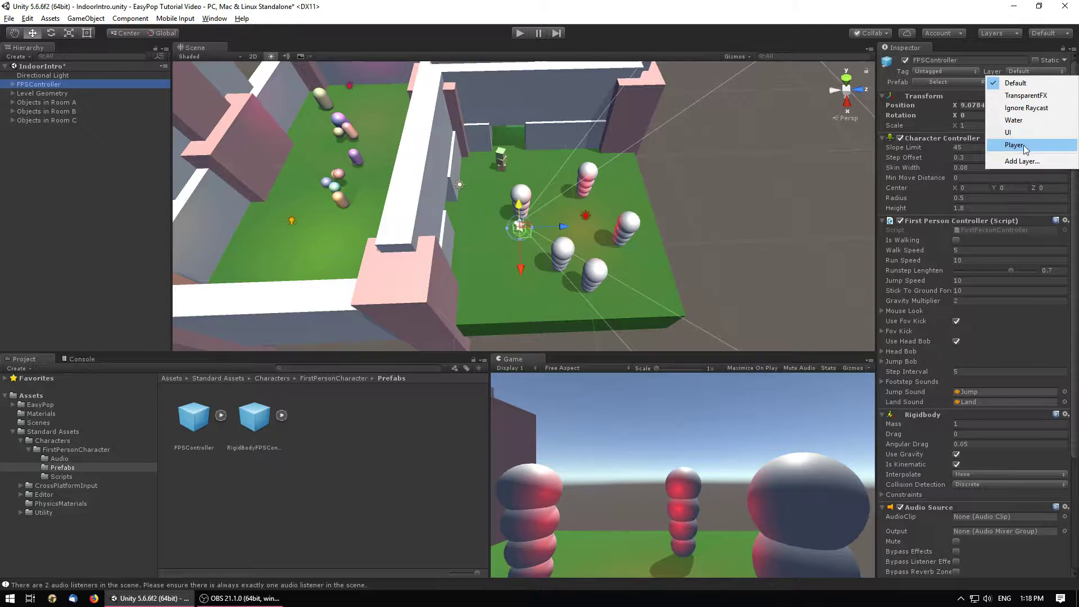
left_click(1023, 144)
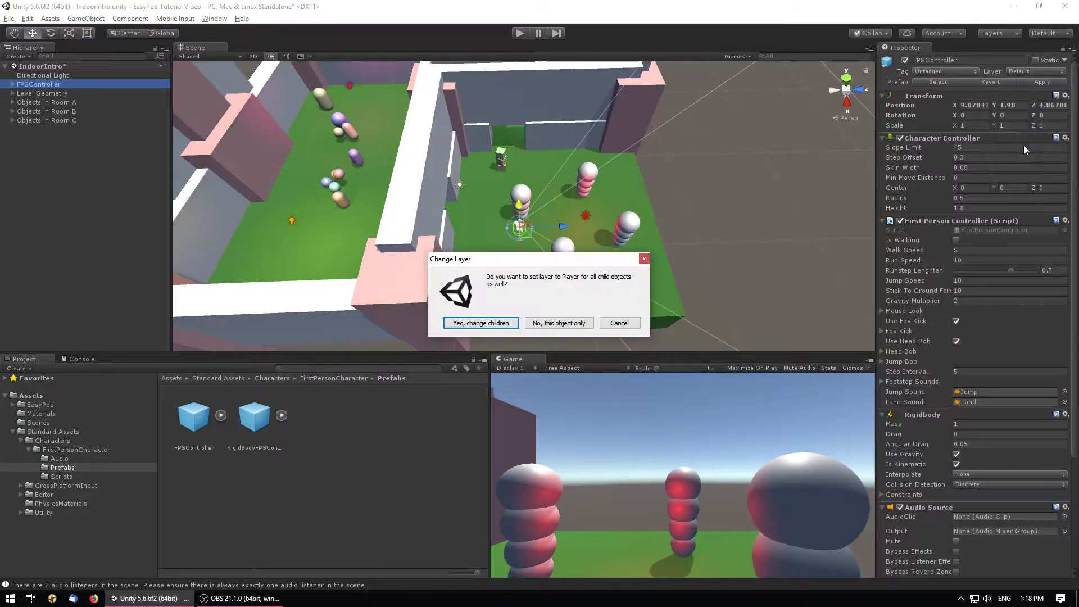
left_click(565, 324)
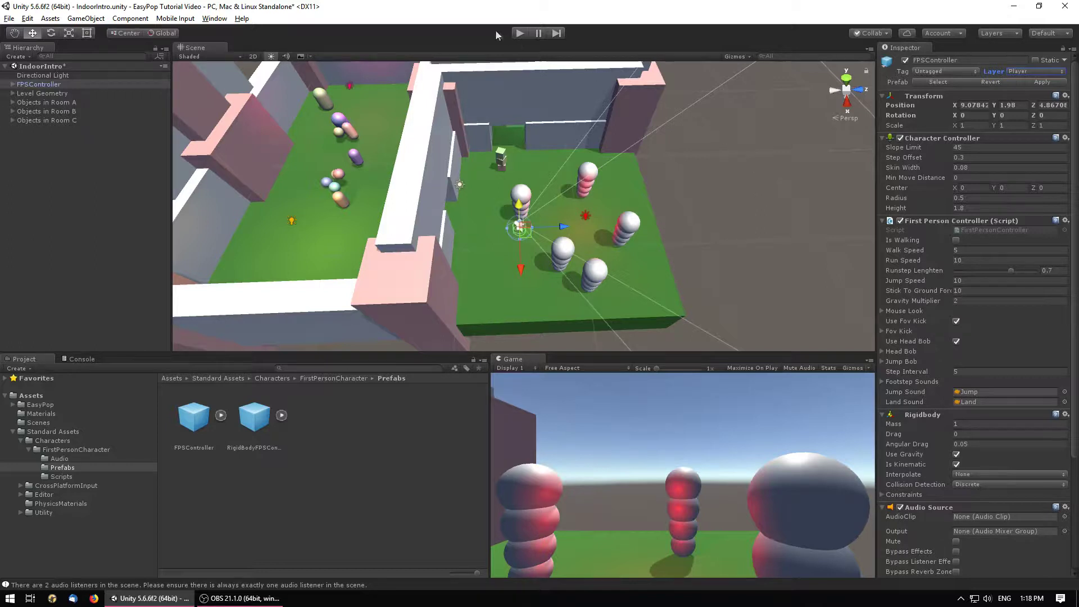
Step: Playtest the scene by walking the first-person player from Room B through Room A, and stop play mode
left_click(517, 33)
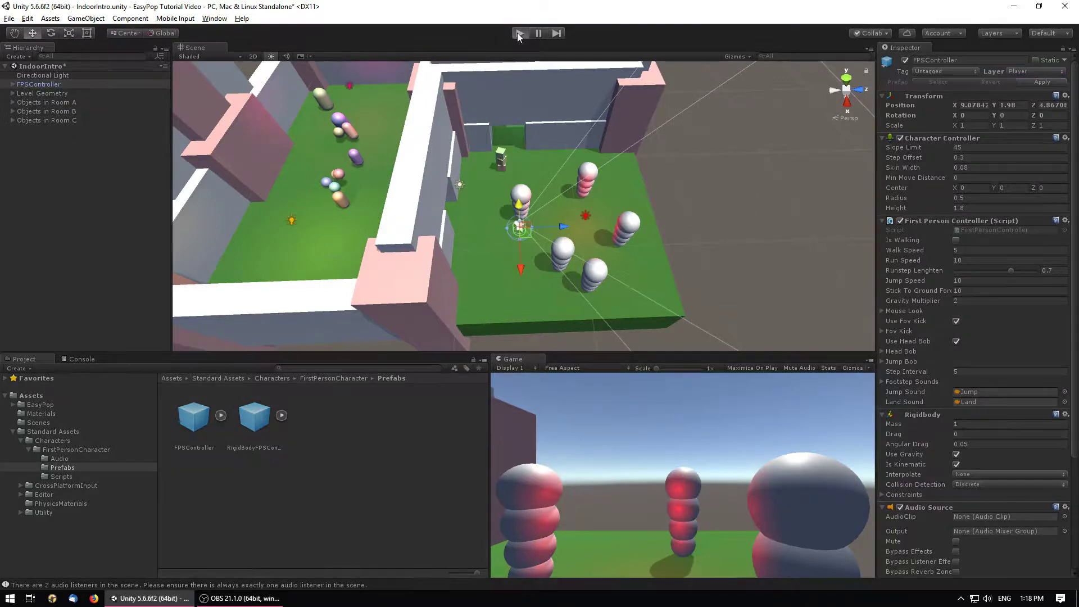
key("w")
key("w")
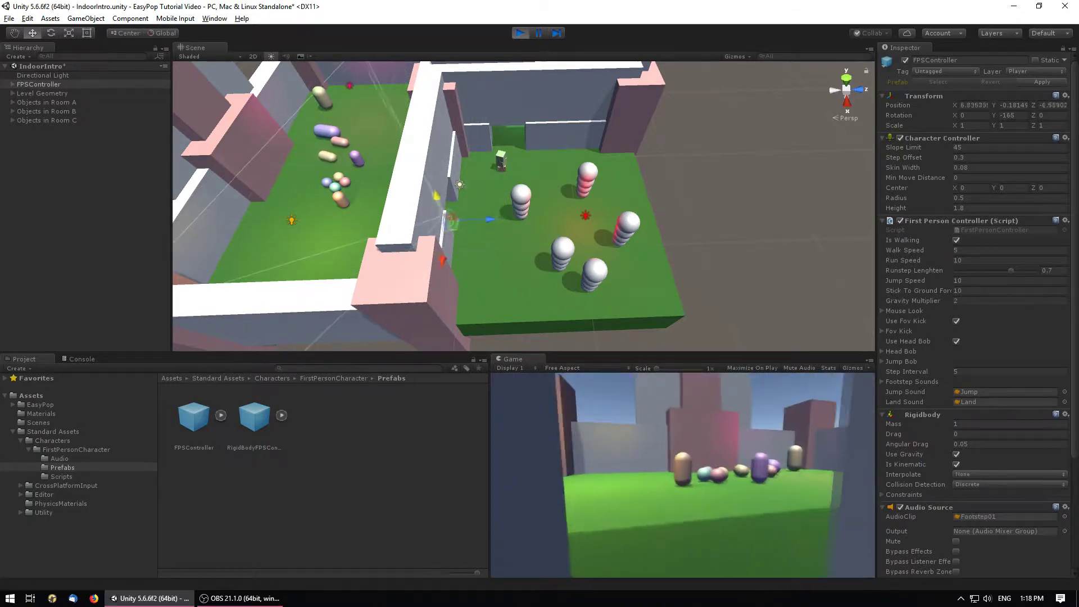
key("w")
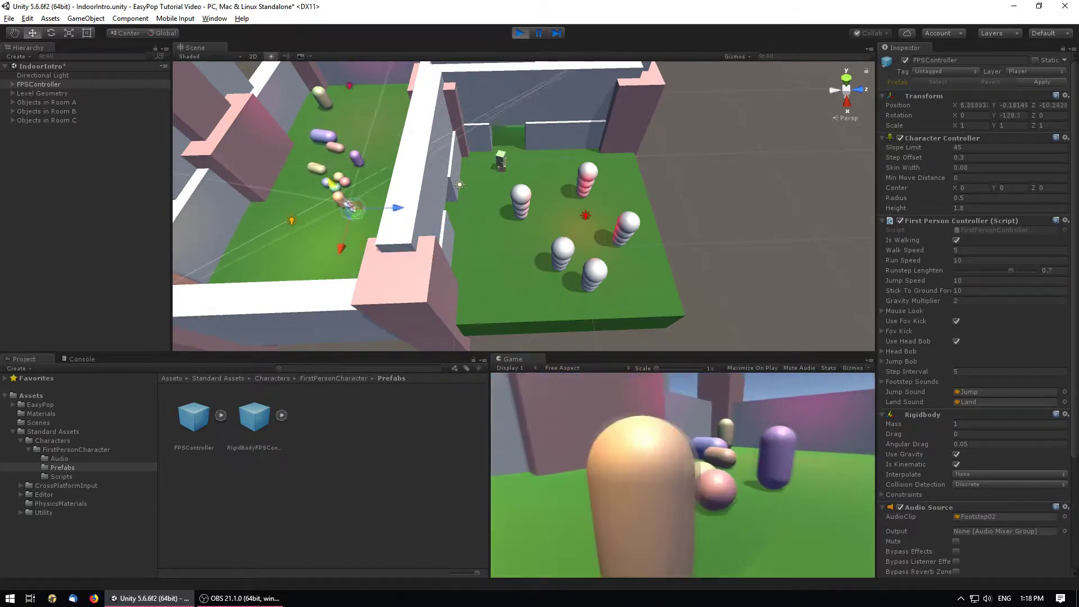
key("w")
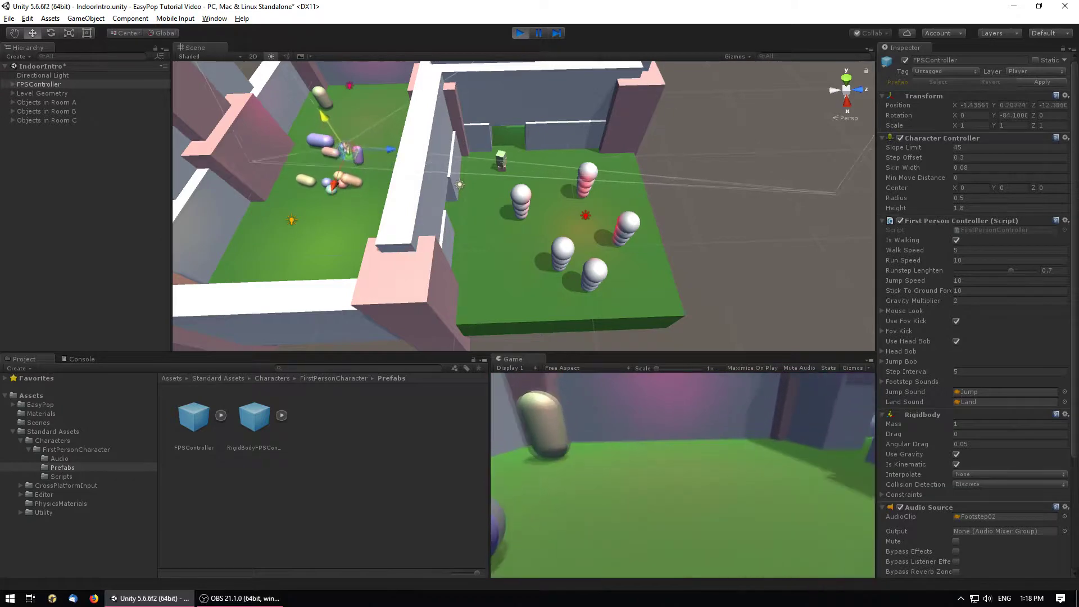
key("ctrl+p")
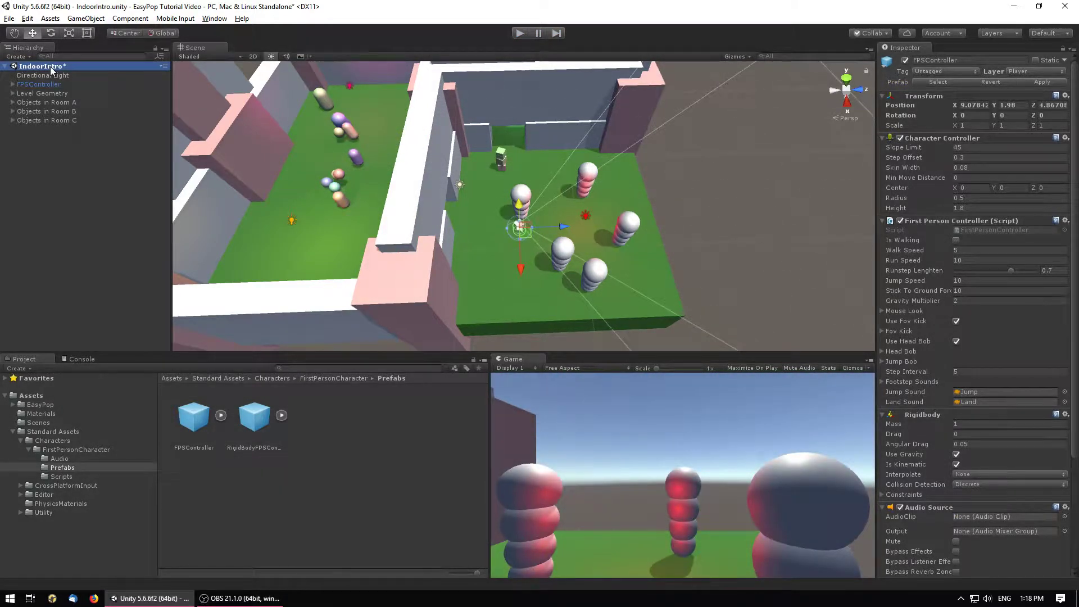
Step: Create an empty game object in the scene and name it Pop Zone - Room A
right_click(92, 250)
left_click(164, 345)
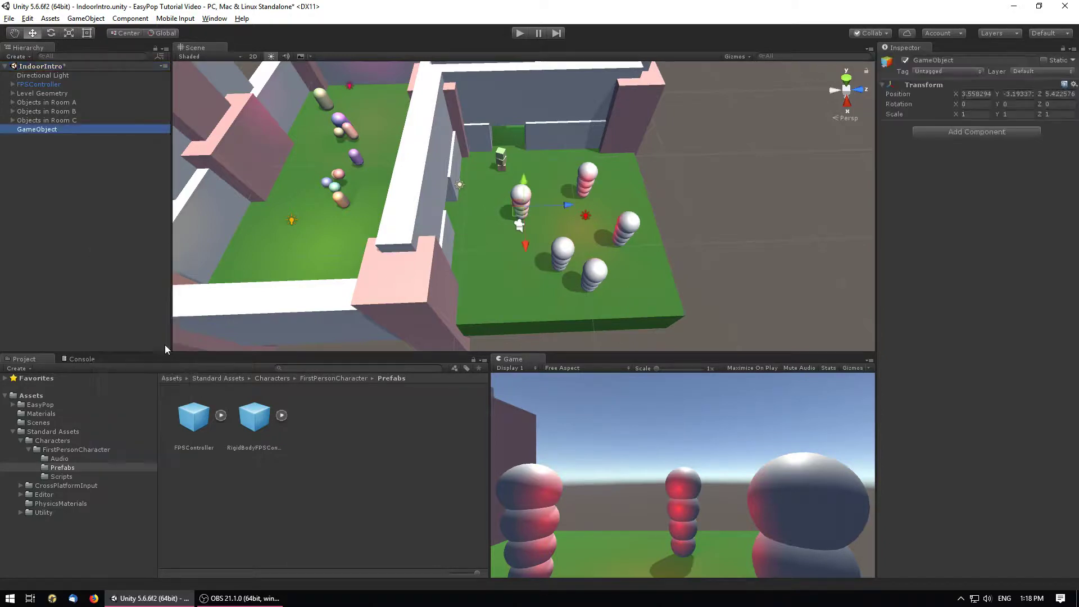
key("F2")
type("Pop Zone - ")
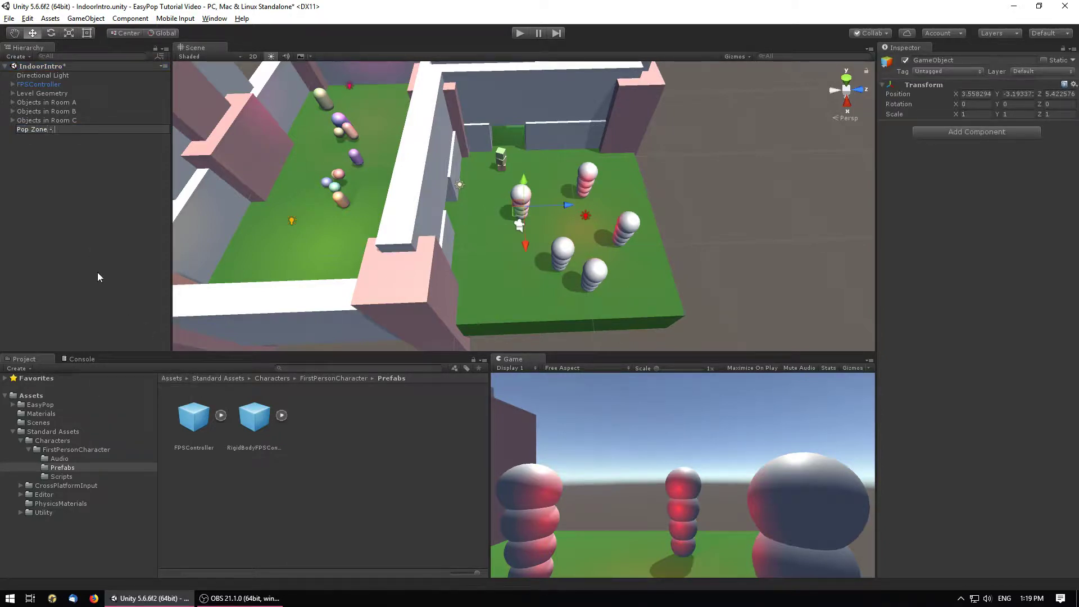
type("Room A")
key("Return")
Step: Attach the EPZone script from EasyPop's Scripts folder to Pop Zone - Room A, keeping Player as the layer to check
left_click(13, 405)
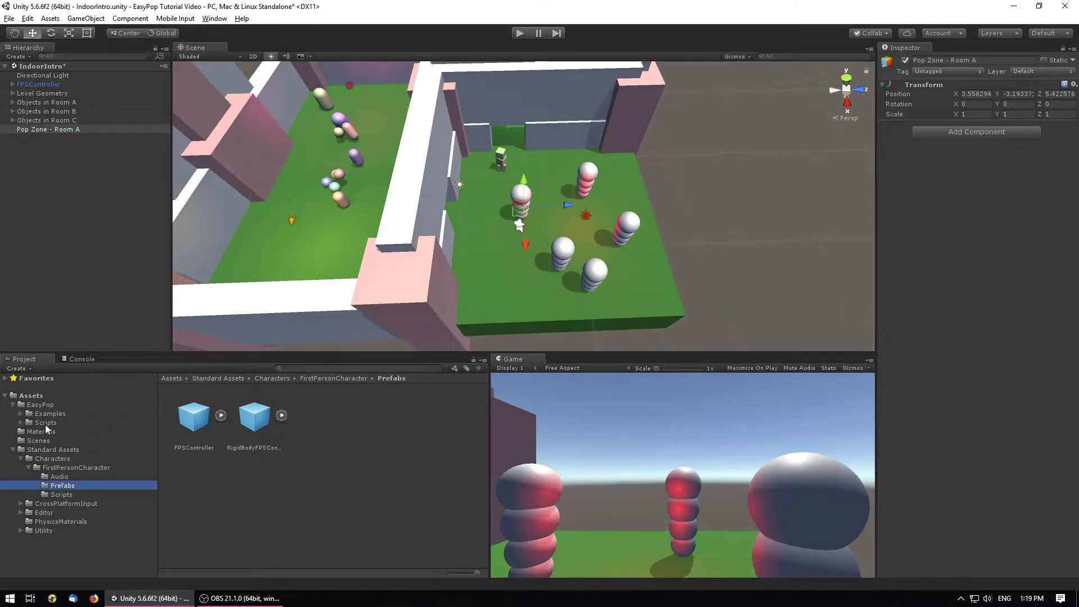
left_click(45, 422)
left_click_drag(439, 422, 953, 265)
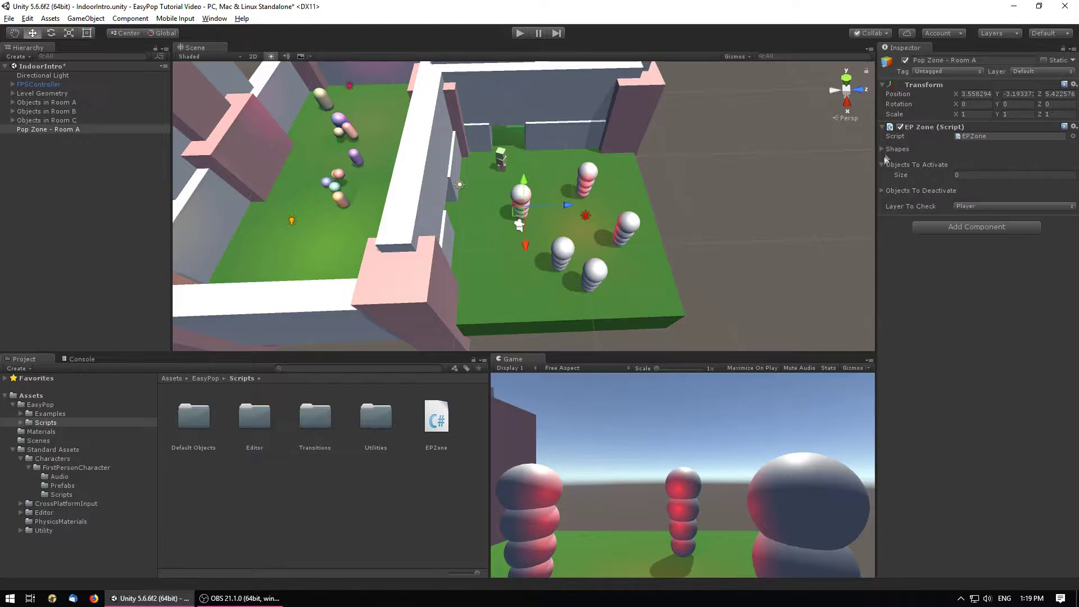
left_click(882, 165)
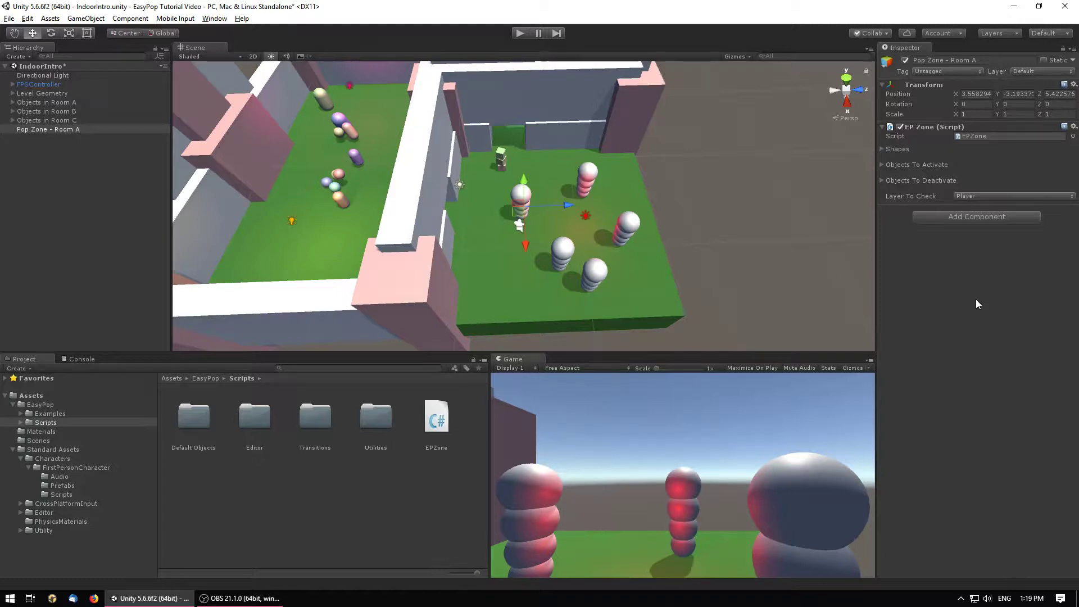
left_click(989, 198)
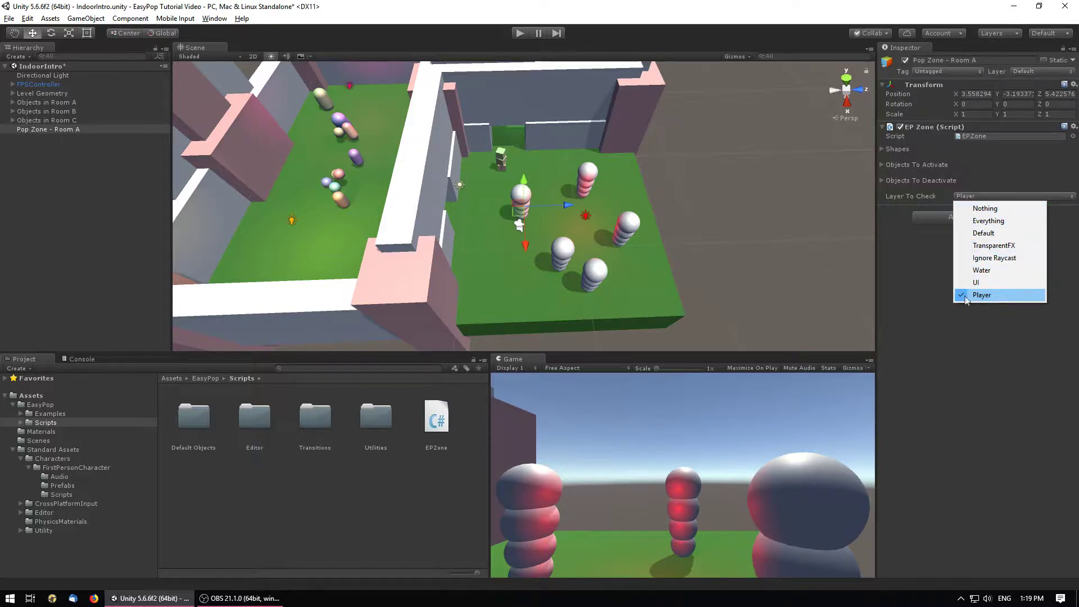
left_click(983, 357)
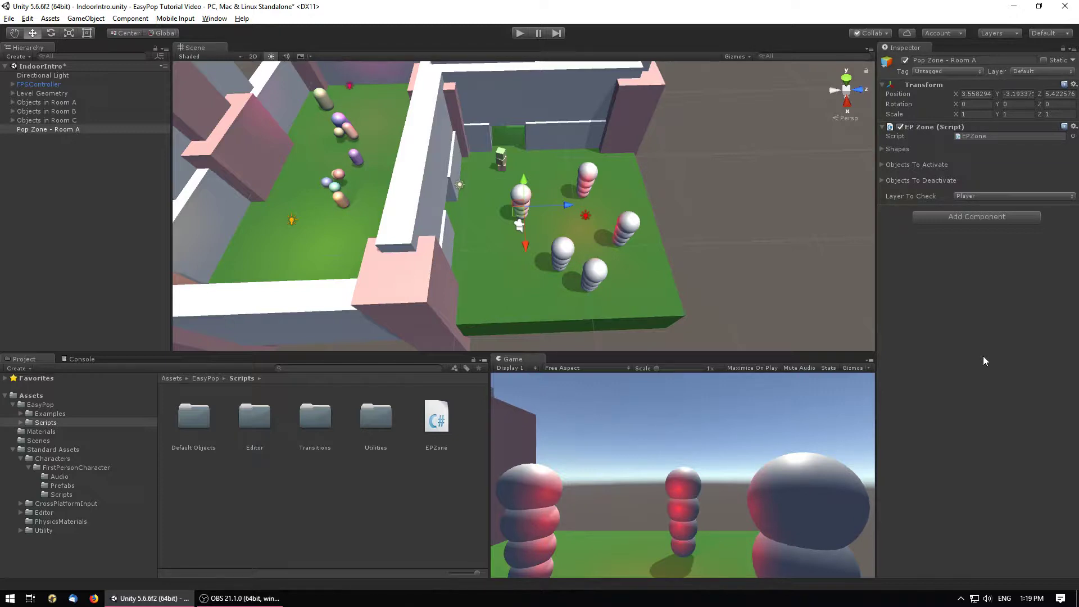
Step: Add a box shape to the pop zone and move the zone to the centre of Room A, about X 0.07, Z -11.93
left_click(899, 149)
left_click(903, 161)
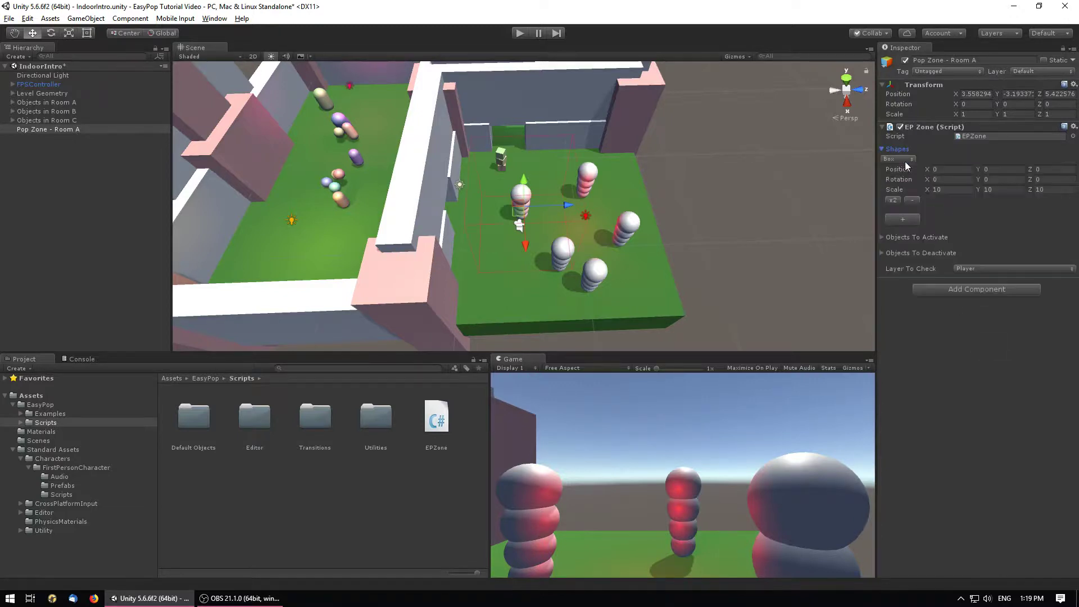
left_click_drag(566, 205, 373, 220)
key("f")
left_click(846, 79)
left_click_drag(567, 207, 531, 207)
left_click_drag(489, 163, 488, 144)
Step: Scale the zone's box shape to X 29, Z 19.36 and shift the zone to about X -0.59 so it covers Room A
left_click(942, 190)
type("29")
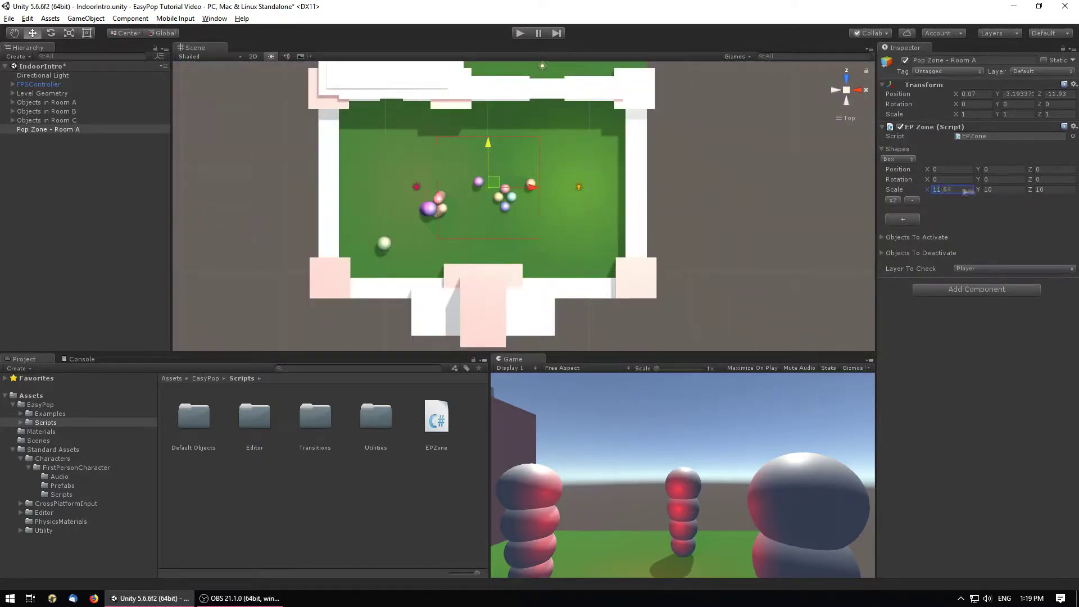
left_click_drag(534, 187, 528, 188)
left_click_drag(1031, 189, 23, 194)
Step: Add two more box shapes beyond Room A's doorways, one at X 5.2, Z 14.49 and the other at X -8.99, Z 14.49
middle_click_drag(654, 133, 662, 172)
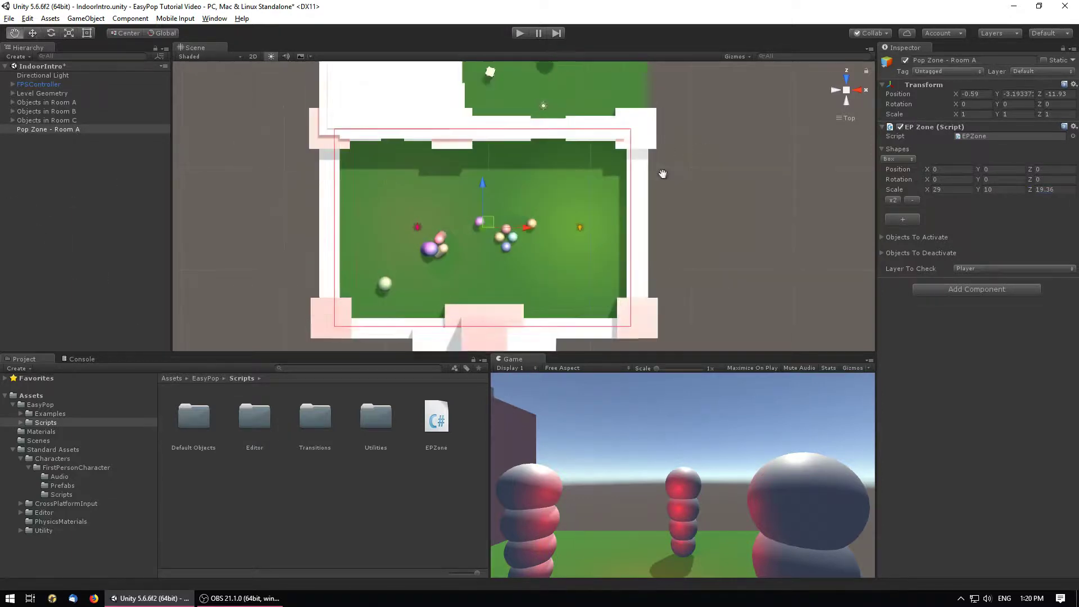
scroll(681, 215, "down", 6)
middle_click_drag(681, 217, 674, 244)
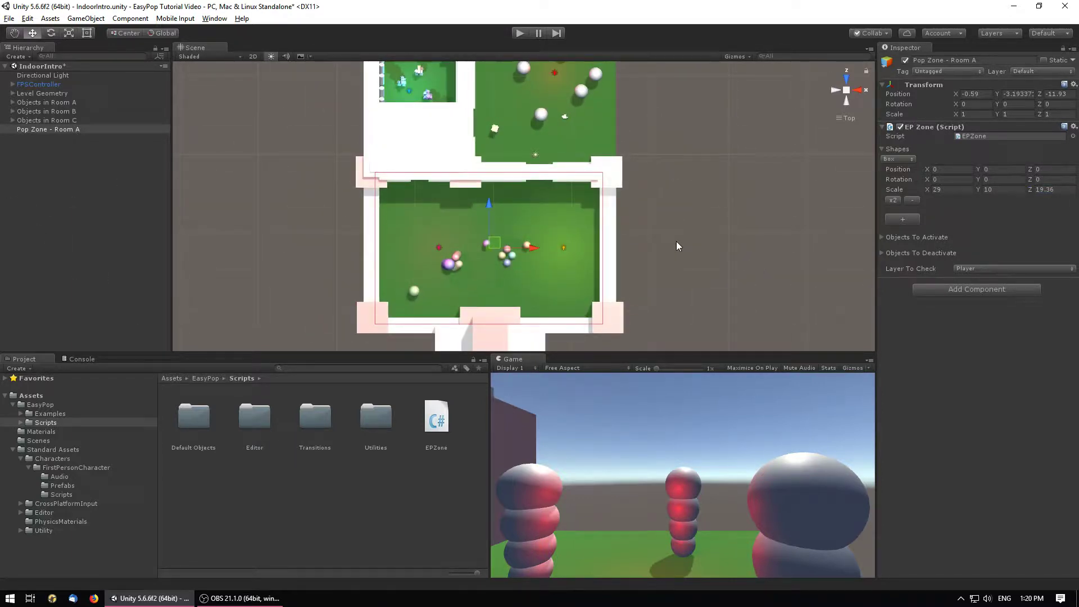
left_click(913, 219)
left_click_drag(928, 228, 905, 231)
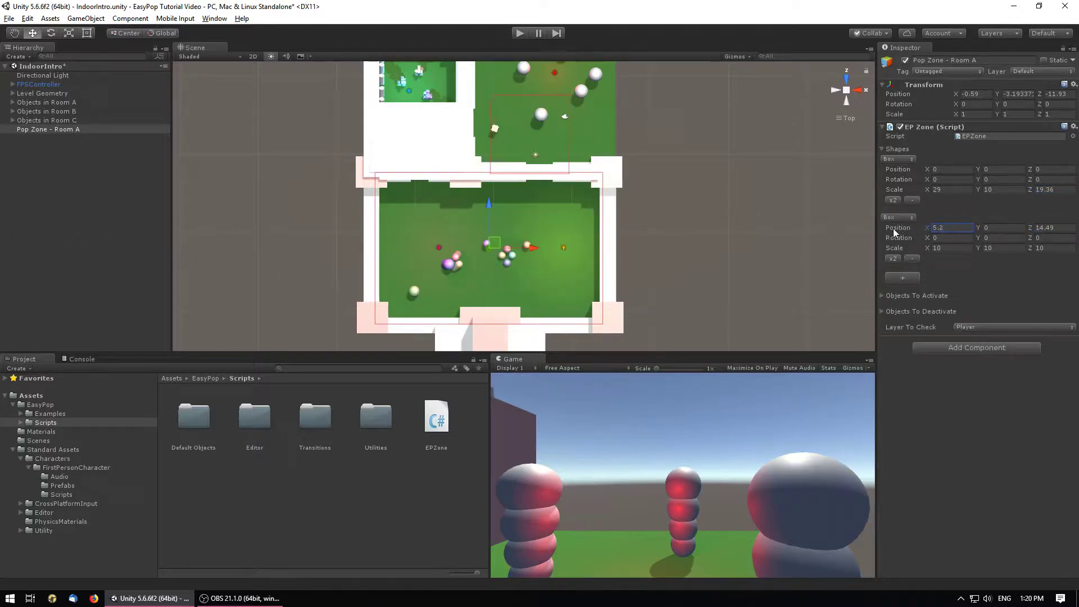
left_click(893, 259)
left_click_drag(927, 286, 827, 288)
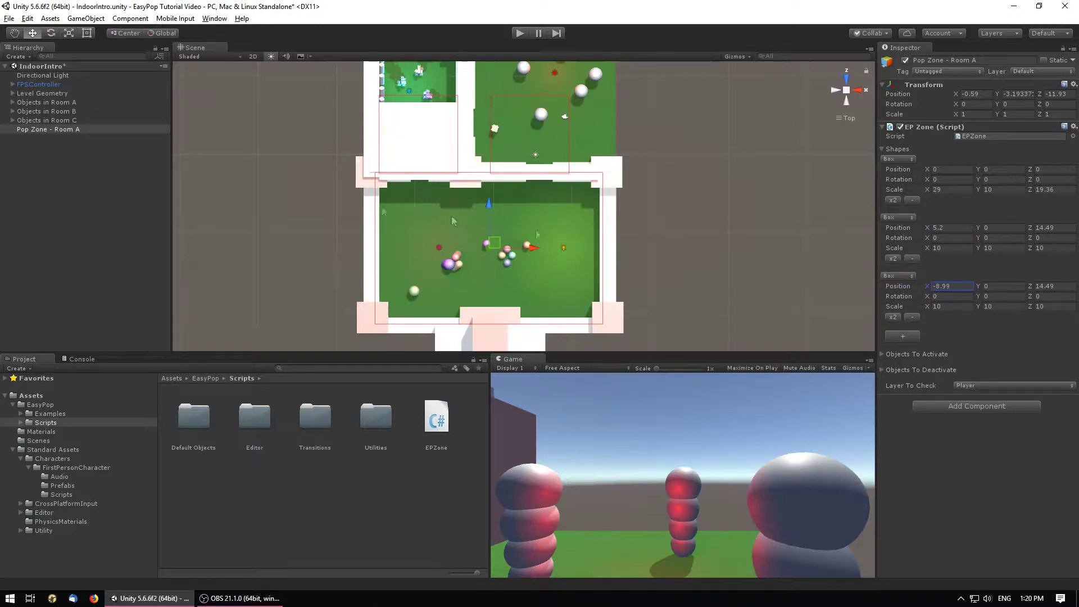
Step: Add Objects in Room A to the Room A zone's Objects To Activate list, and deselect the zone
left_click(916, 356)
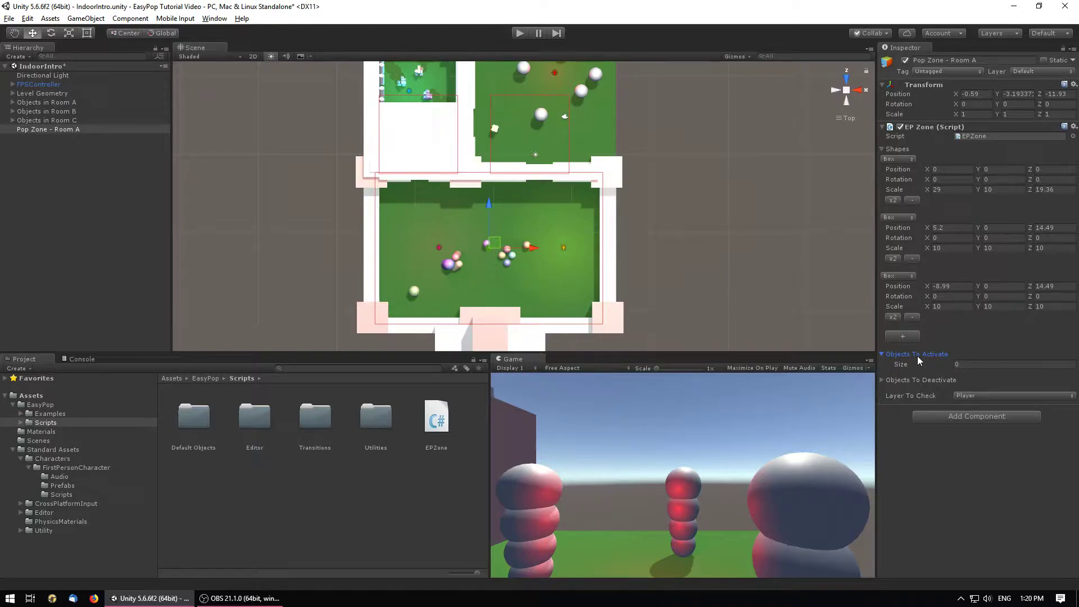
left_click(917, 356)
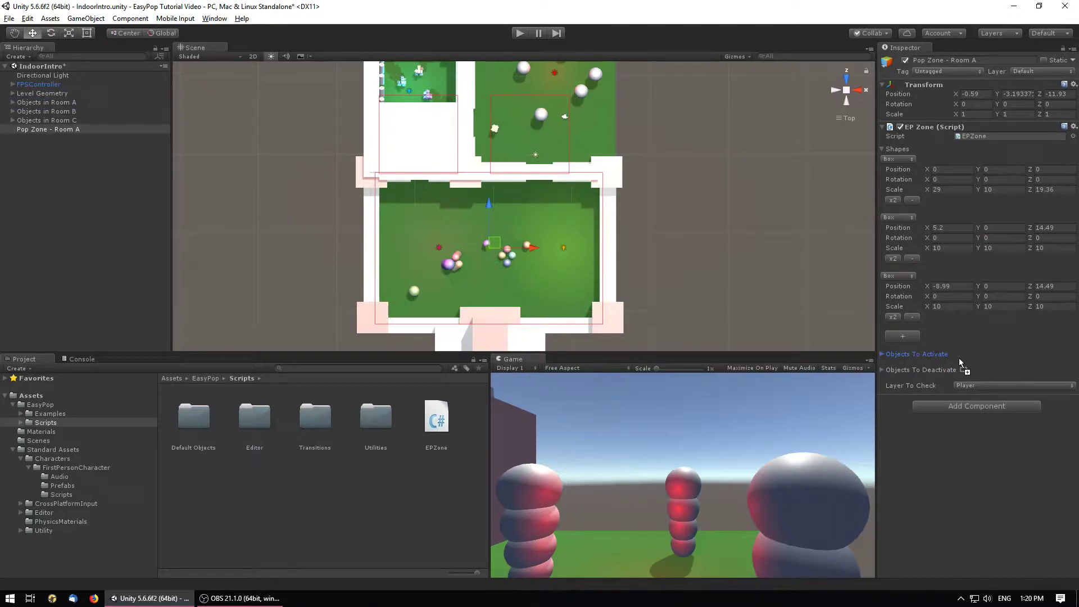
left_click(883, 355)
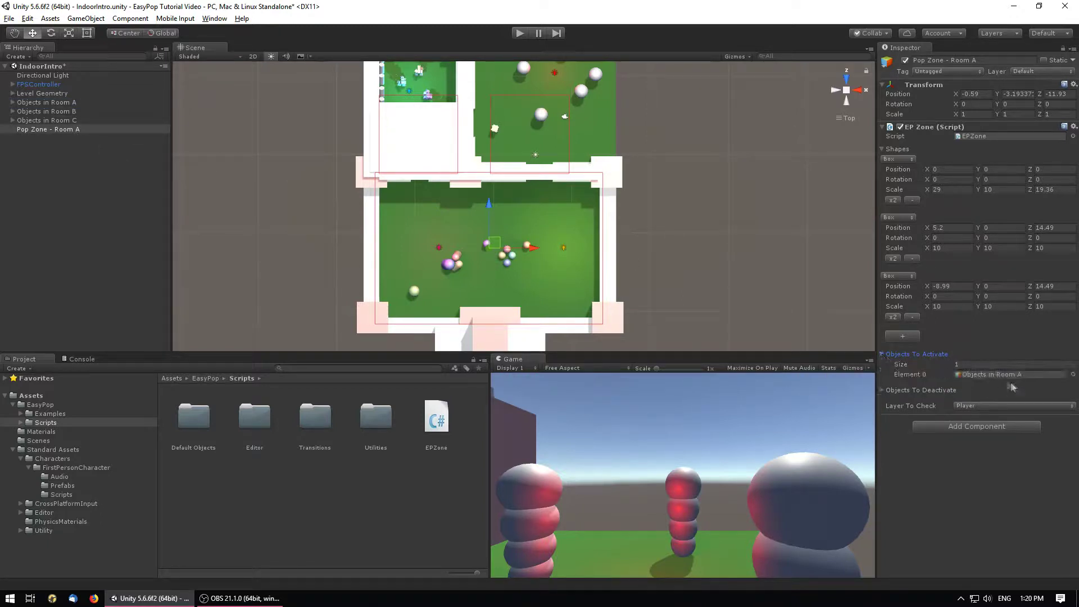
left_click(980, 366)
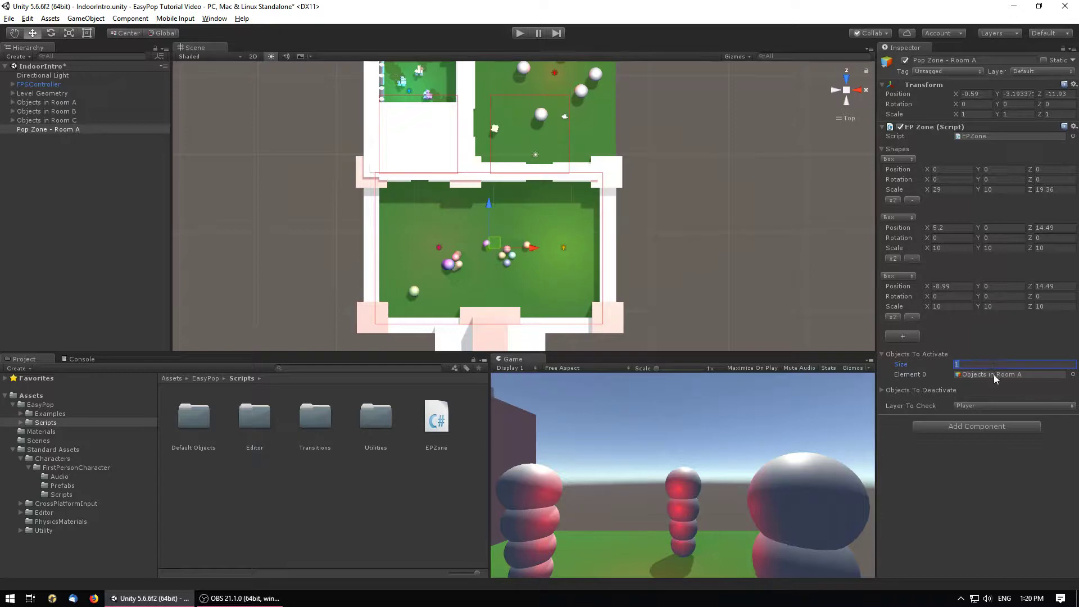
left_click(1025, 504)
left_click(99, 212)
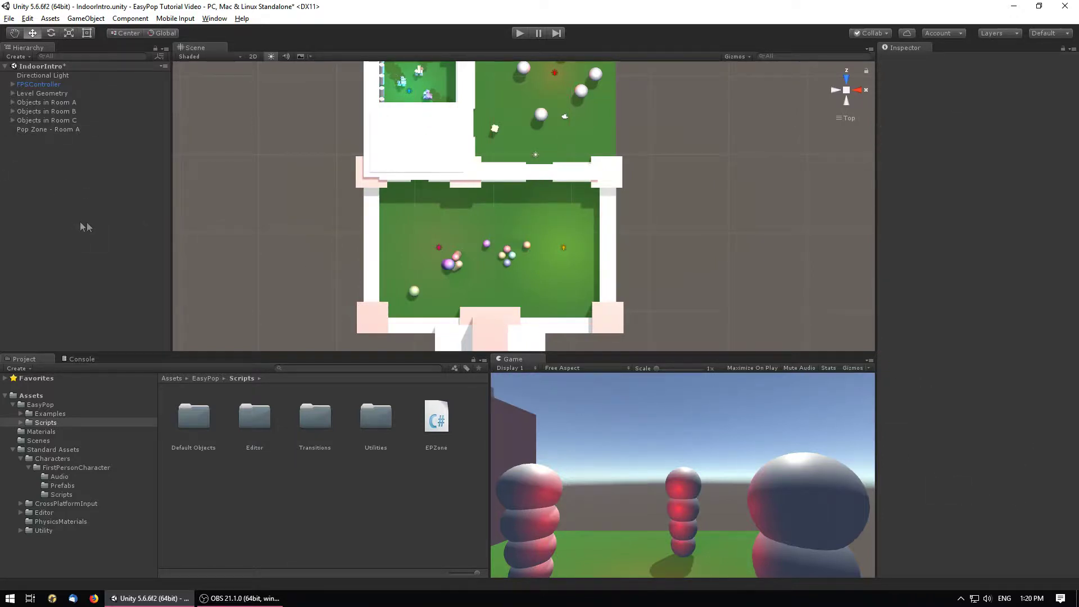
Step: Playtest the Room A zone by walking towards Room A, backing into Room B and heading for Room C, and stop play mode
left_click(520, 33)
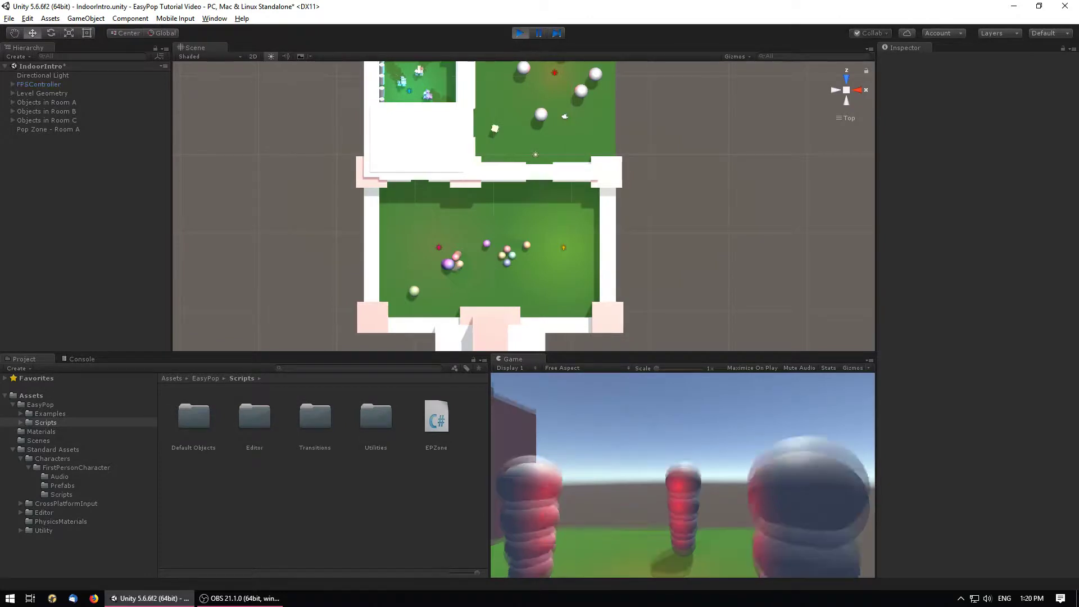
key("w")
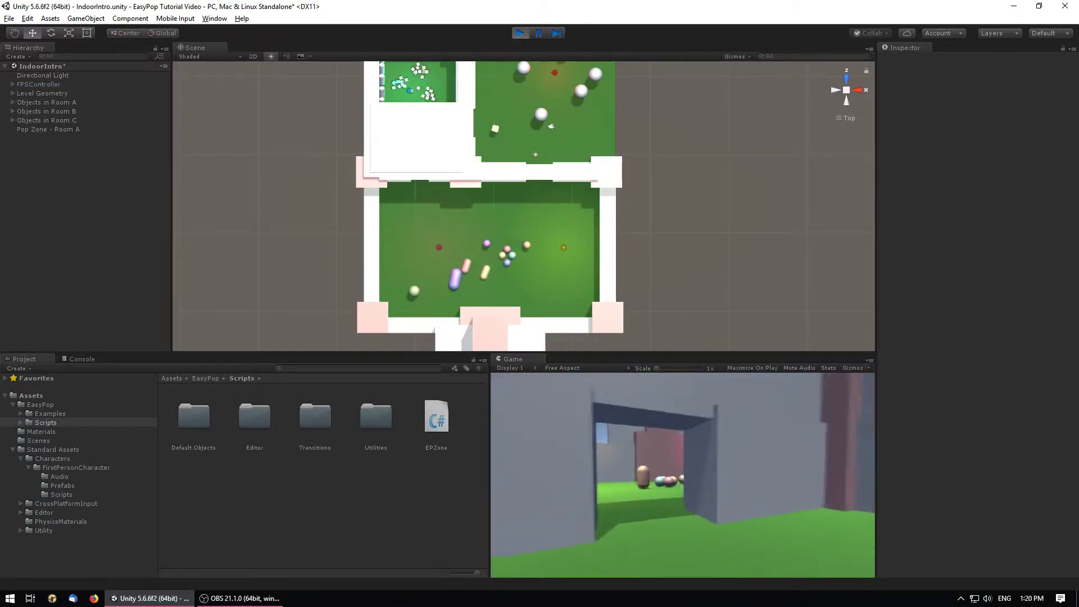
key("w")
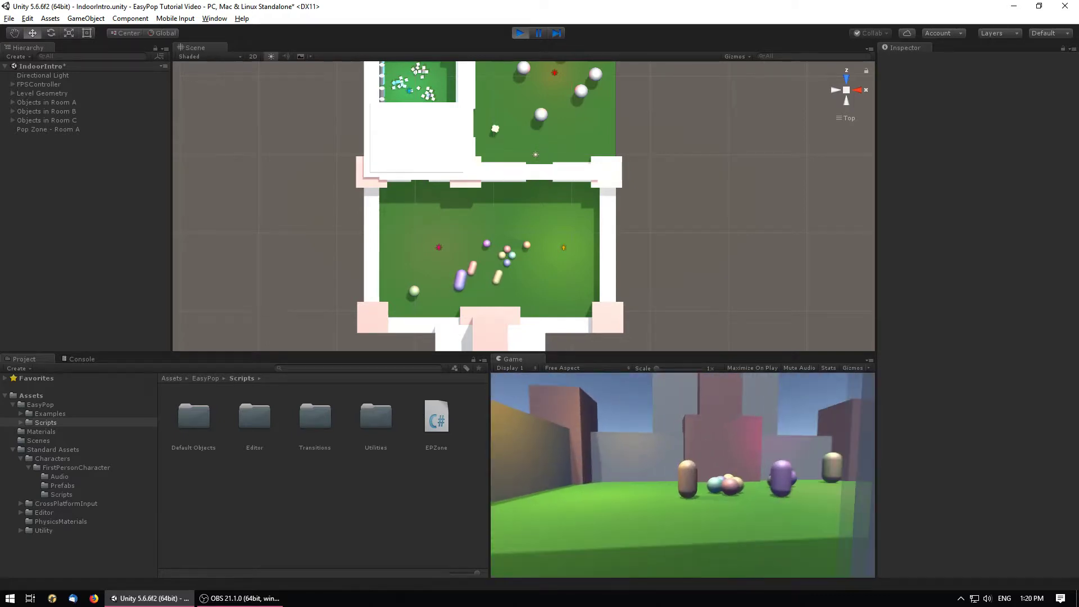
key("s")
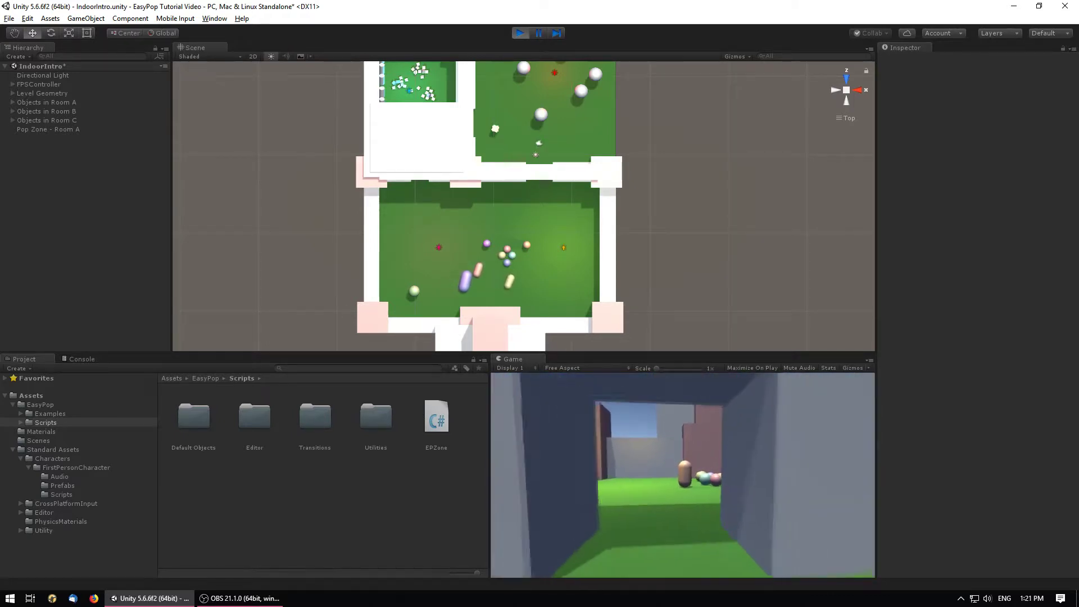
key("s")
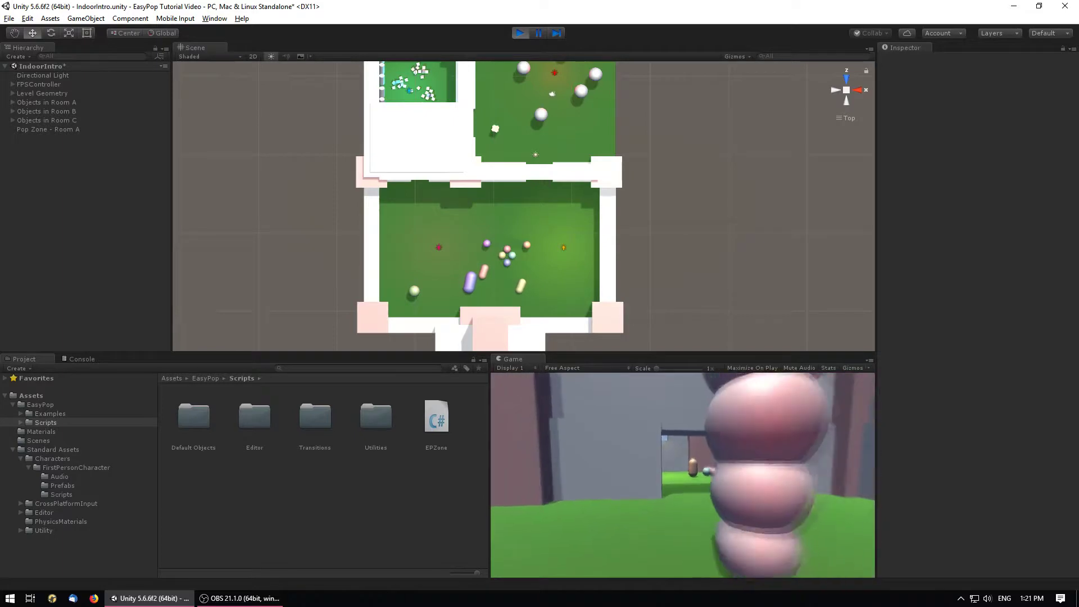
key("s")
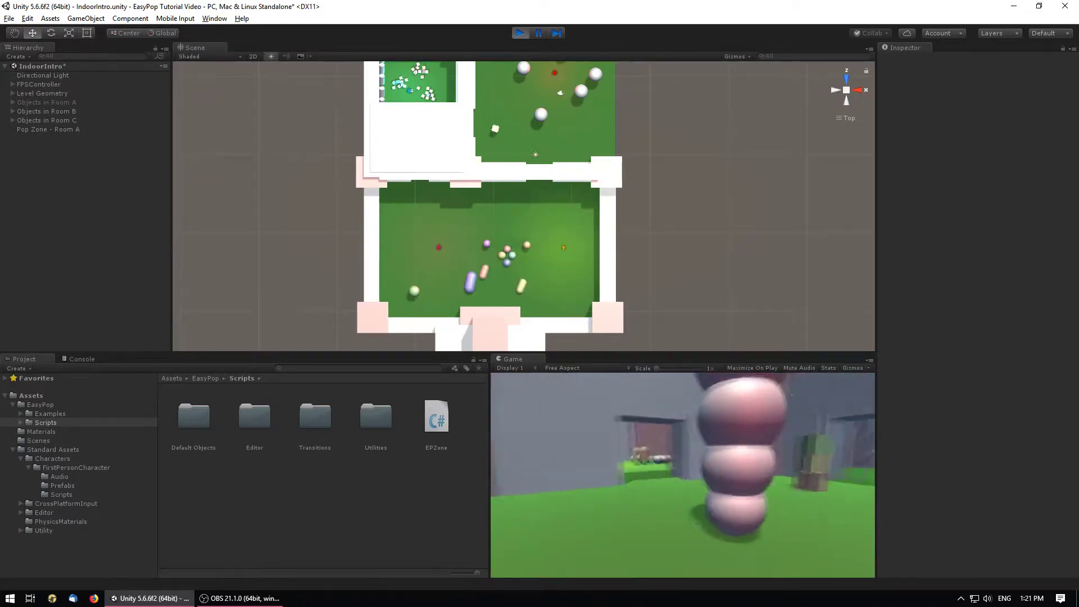
key("s")
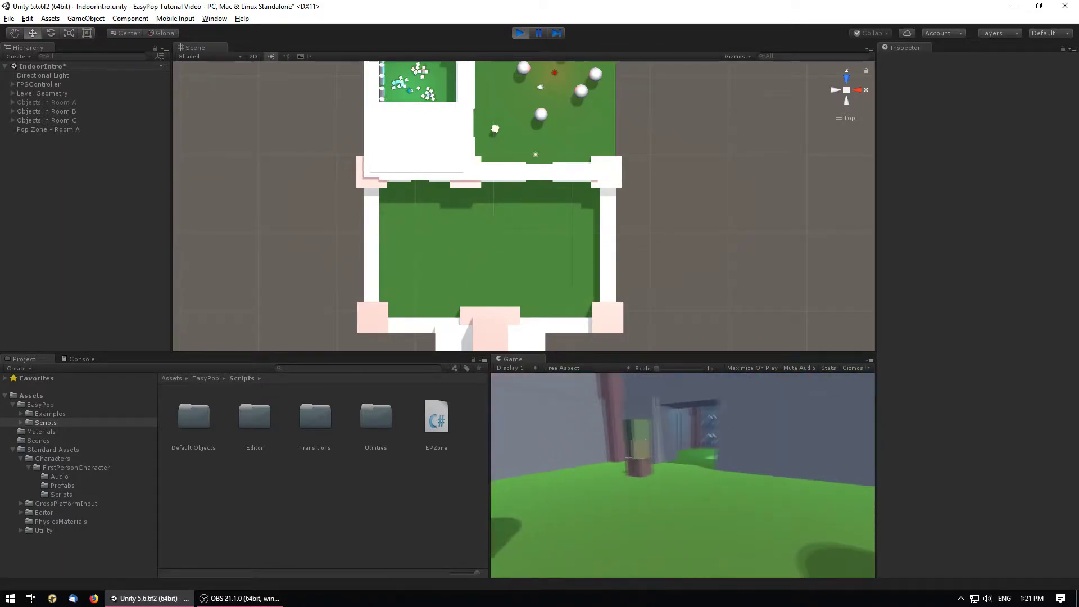
key("w")
key("d")
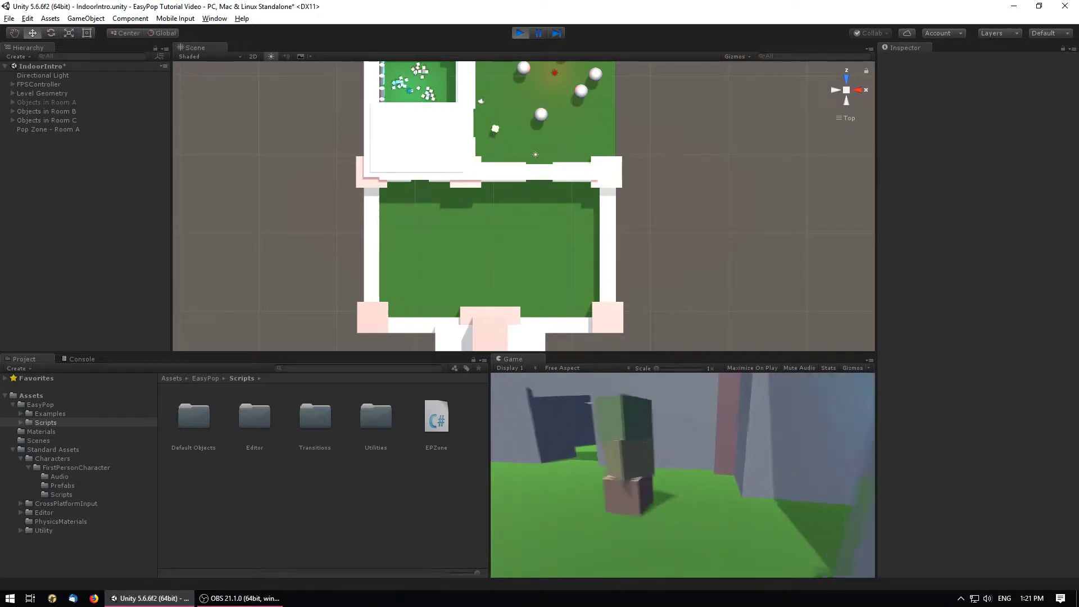
key("w")
key("a")
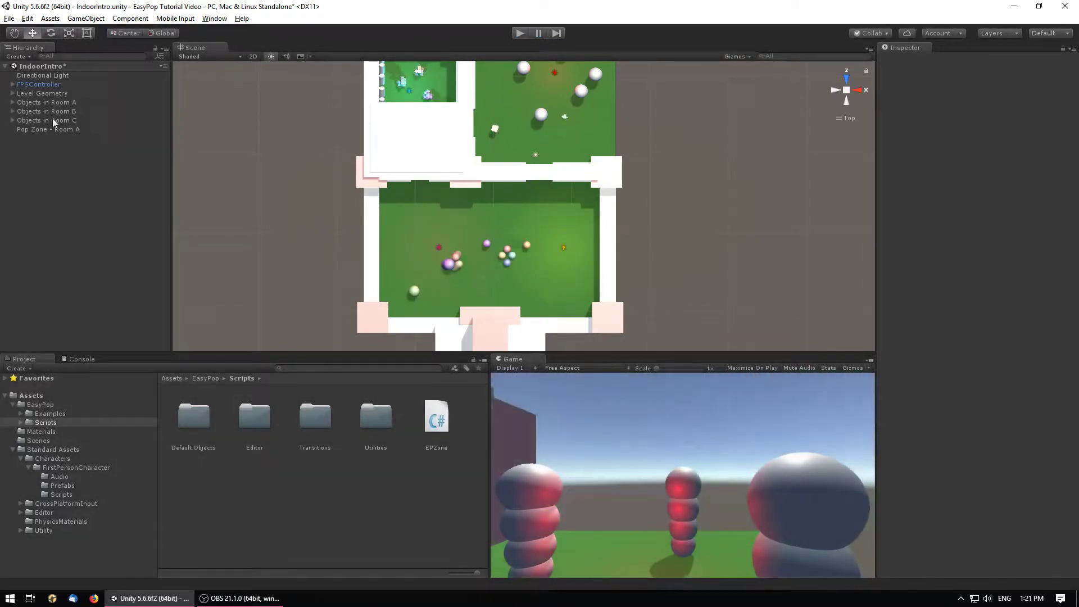
Step: Create an empty game object in the scene and name it Pop Zone - Room B
left_click(53, 119)
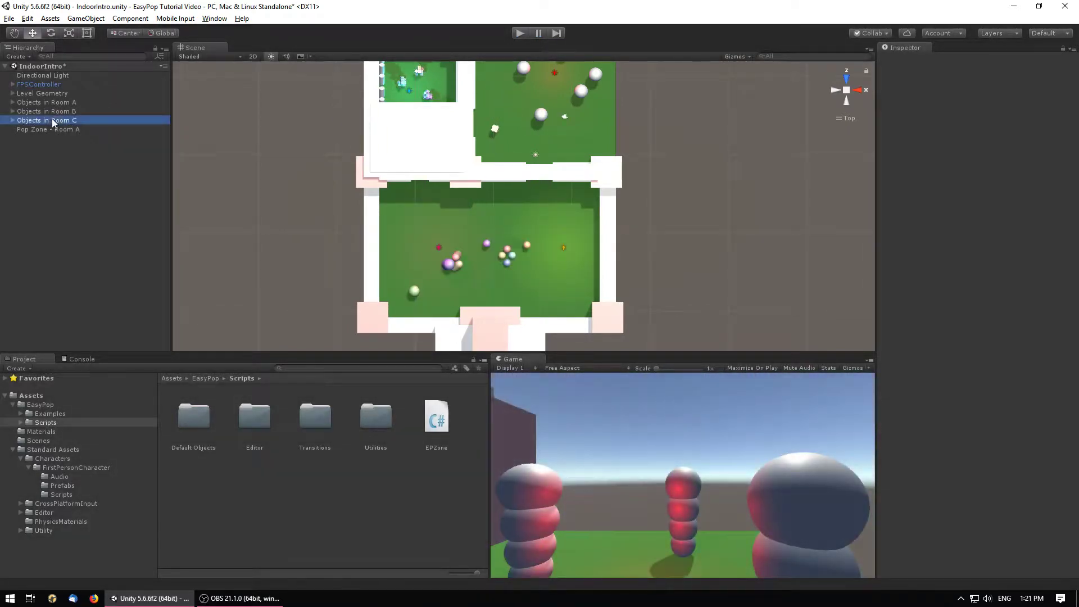
left_click(66, 130)
left_click(64, 174)
right_click(64, 173)
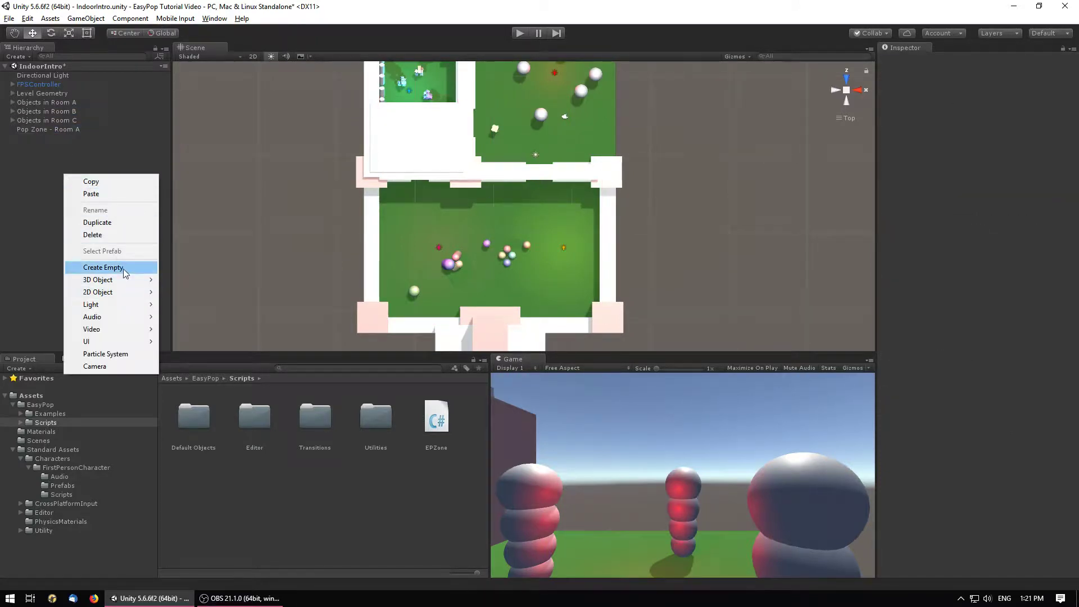
left_click(103, 268)
type("Pop Zone - Room B")
key("Return")
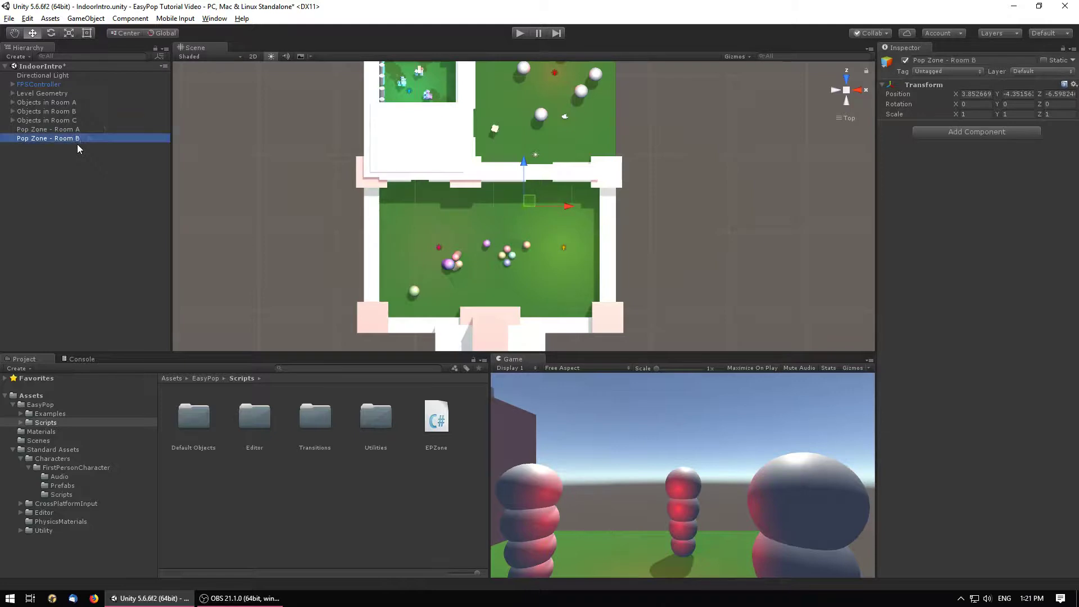
Step: Add the EP Zone script component to Pop Zone - Room B
left_click(976, 132)
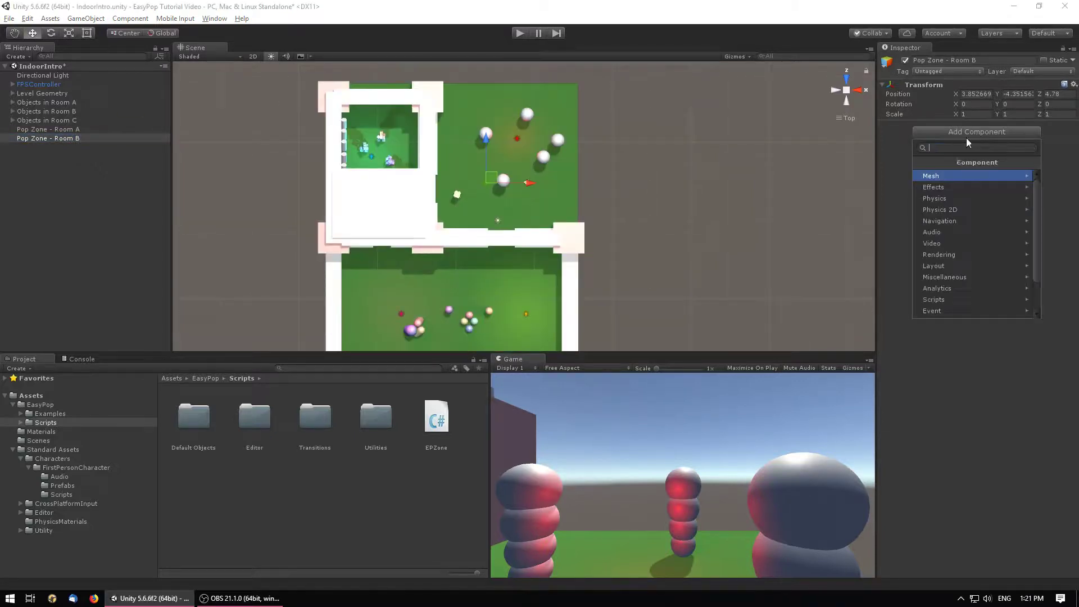
type("zone")
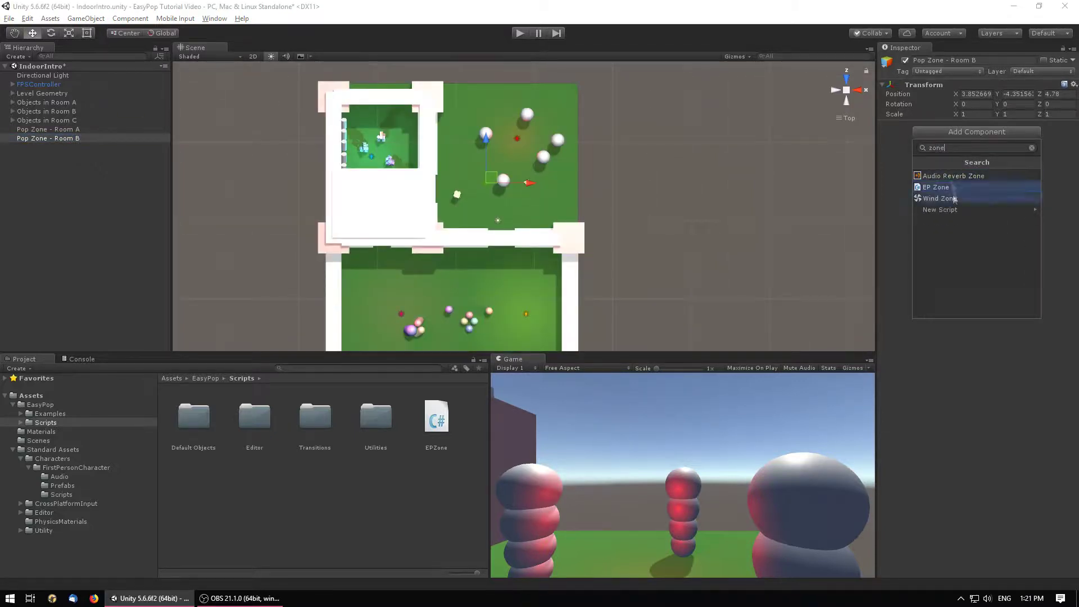
left_click(948, 188)
Step: Scale Pop Zone - Room B's box shape to about X 23.01, Z 26.5 and centre the zone over Room B at Z 10.39
left_click_drag(927, 190, 974, 190)
left_click_drag(552, 157, 545, 157)
left_click_drag(929, 191, 937, 191)
left_click_drag(545, 157, 547, 157)
left_click_drag(1032, 191, 46, 196)
left_click_drag(928, 191, 943, 194)
left_click_drag(506, 115, 506, 97)
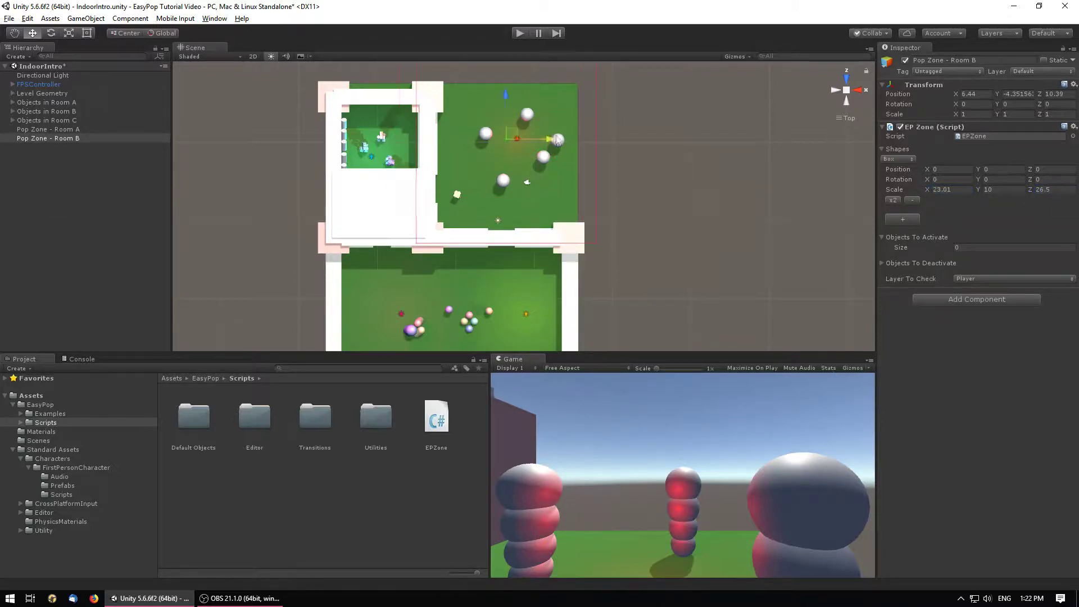
Step: Extend the Room B zone's box into Room A with scale X 22.2, Z 42.5, and move the zone to about X 7.73, Z -0.02
left_click_drag(558, 140, 568, 138)
left_click_drag(515, 91, 514, 140)
left_click_drag(1032, 192, 1066, 192)
left_click_drag(514, 144, 515, 132)
left_click_drag(1031, 189, 1052, 189)
scroll(790, 245, "down", 6)
left_click_drag(517, 137, 517, 169)
left_click_drag(928, 190, 863, 235)
Step: Add a second box shape to the Room B zone at X -15.8, Z 4.27, covering part of Room C
left_click(904, 219)
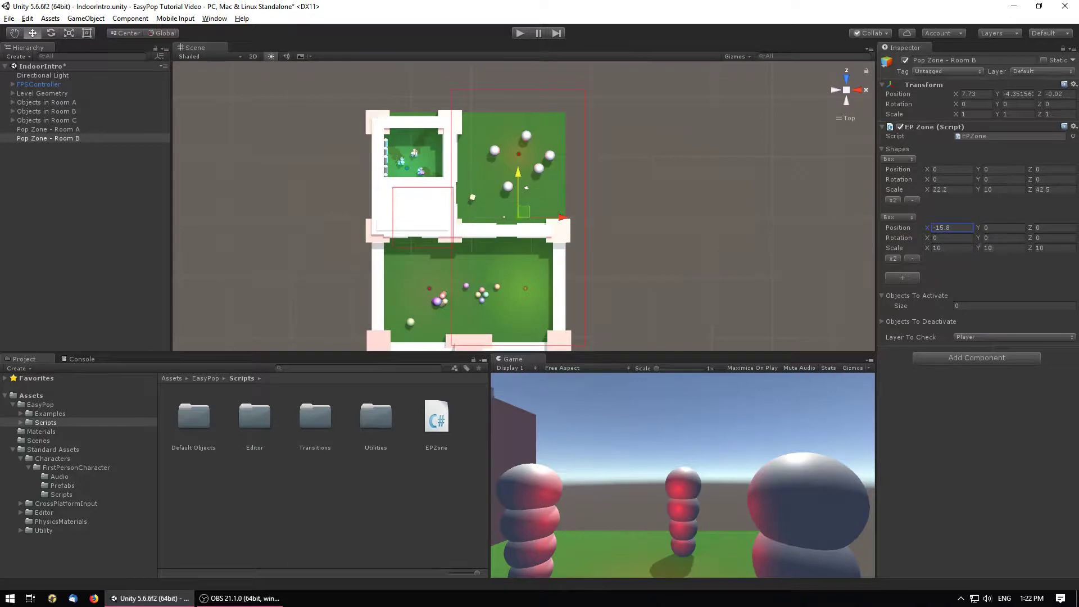
left_click_drag(1030, 228, 1052, 232)
Step: Create another empty game object and name it Pop Zone - Room C
right_click(145, 227)
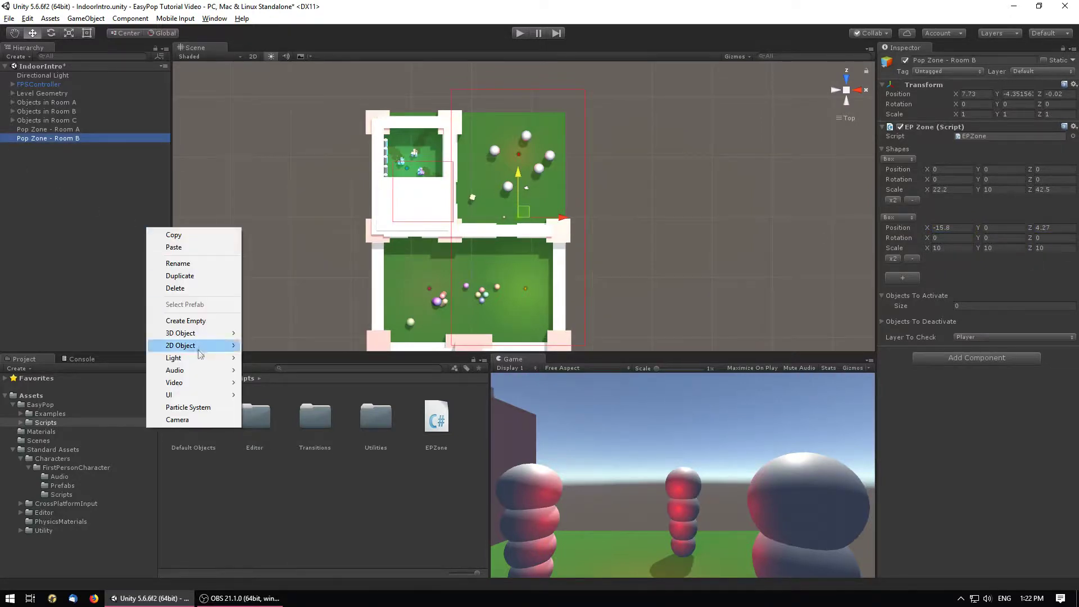
left_click(179, 323)
key("F2")
type("Pop Zo")
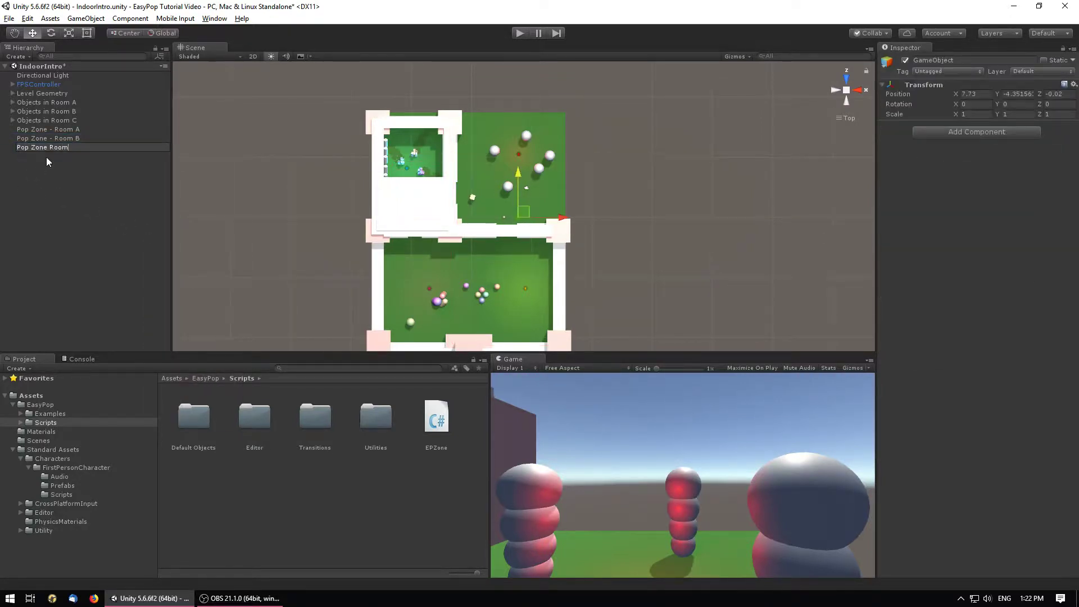
type("ne - Room")
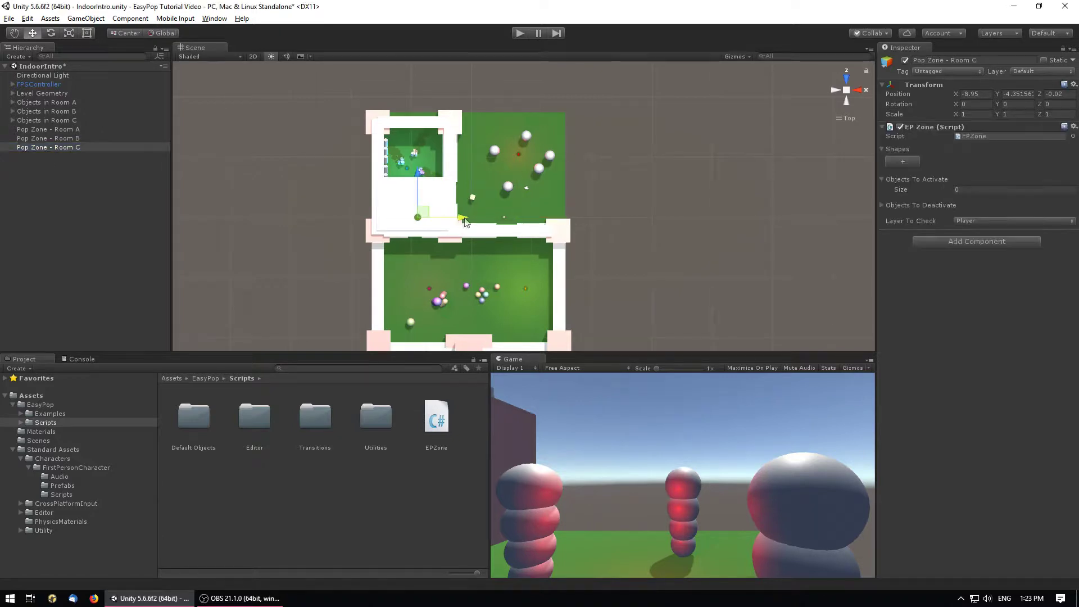
Step: Add a box shape to Pop Zone - Room C, stretching it along Room C into Room A and moving the zone to fit
left_click(902, 162)
left_click_drag(930, 190, 937, 191)
left_click_drag(1029, 190, 113, 192)
left_click_drag(413, 146, 413, 192)
Step: Add a second box shape to the Room C zone at X 11.97, Z 6.51 with scale X 12.59, reaching into Room B
left_click(904, 219)
left_click_drag(927, 228, 100, 234)
left_click_drag(929, 248, 943, 248)
left_click_drag(927, 227, 950, 233)
Step: Adjust the Room C zone's first box to scale X 11.73, Z 36.3 and shift the zone to about Z -2.93
left_click_drag(928, 189, 935, 190)
left_click_drag(1029, 190, 1034, 190)
left_click_drag(413, 195, 414, 197)
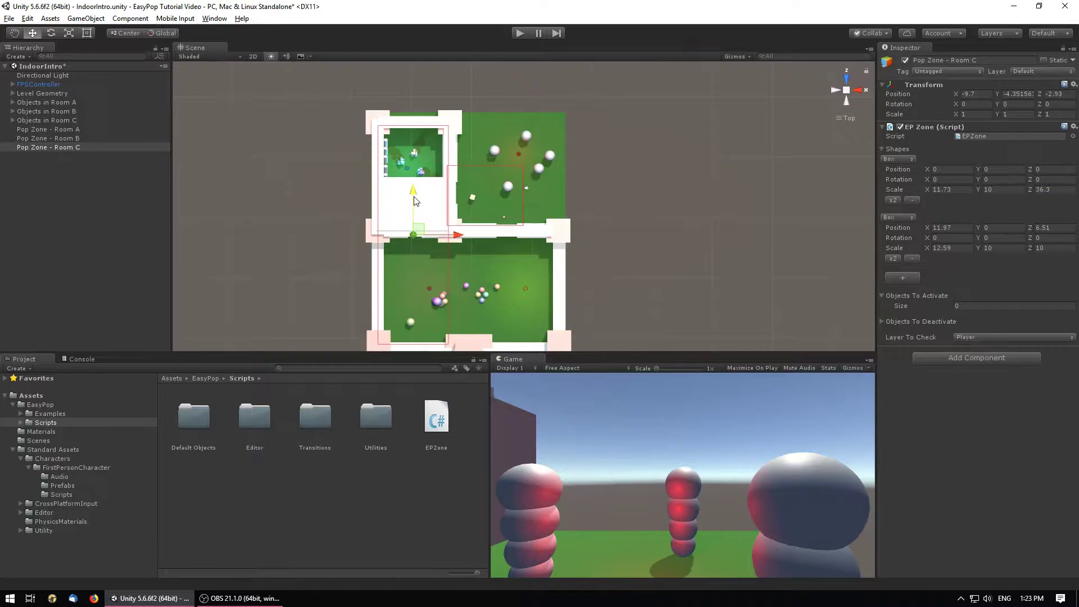
Step: Add Objects in Room C and Objects in Room B to the Objects To Activate lists of their matching pop zones
left_click_drag(74, 121, 974, 296)
left_click(75, 113)
left_click(78, 139)
left_click_drag(76, 111, 983, 298)
Step: Raise the three pop zones so their boxes cover the rooms' height, placing Pop Zone - Room A at about Y 3.28
left_click(79, 122)
left_click(77, 129)
left_click(78, 147, "shift")
left_click(857, 89)
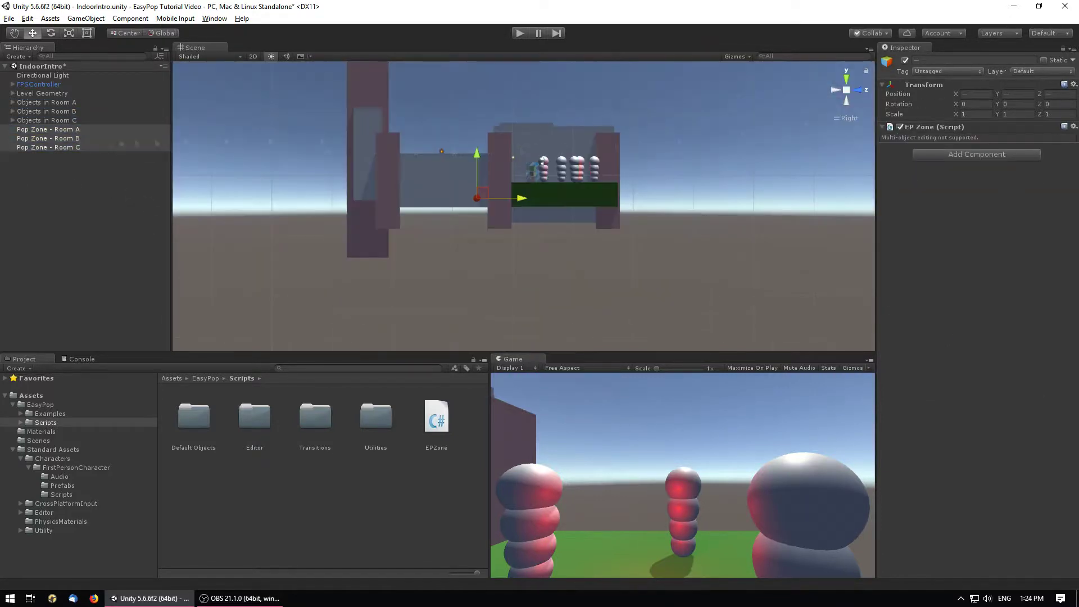
left_click(852, 96)
left_click(51, 147)
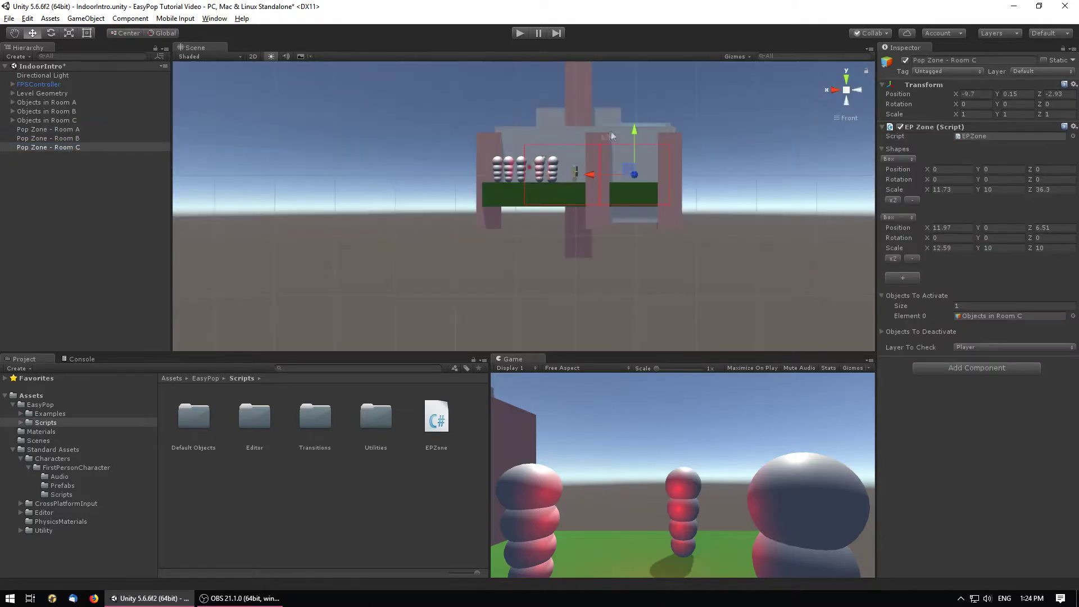
key("Up")
key("Up")
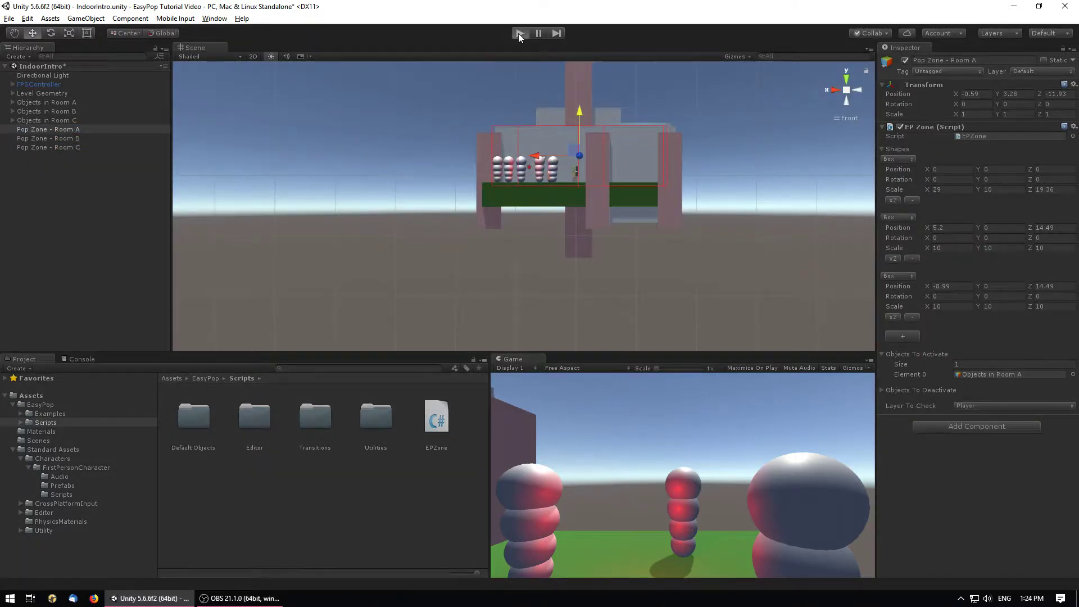
Step: Run the scene, walk the player out of Room B, and show the whole level from above in the Scene view
left_click(519, 34)
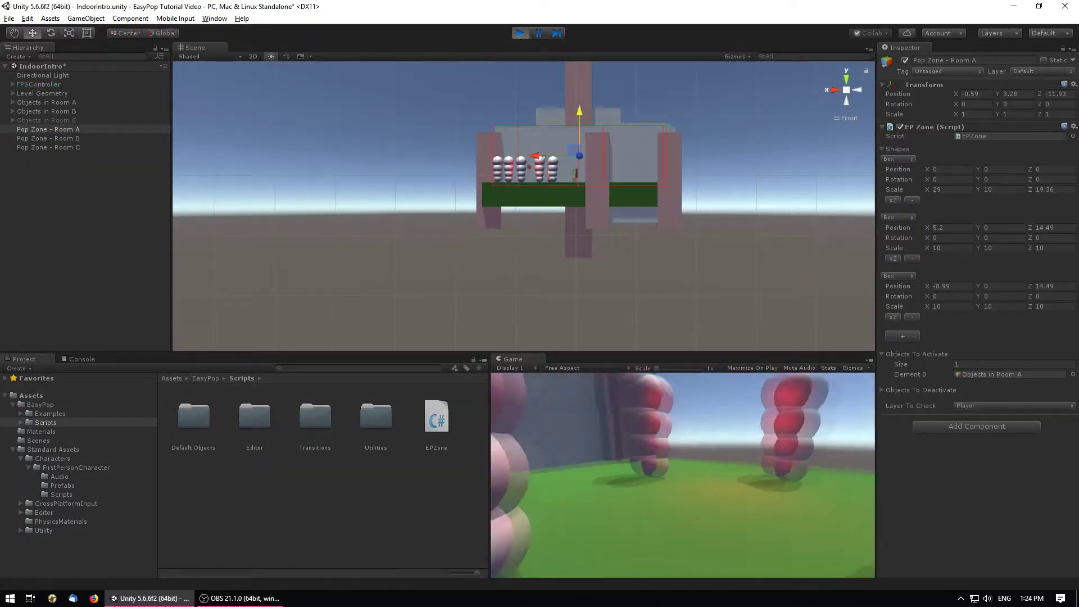
key("w")
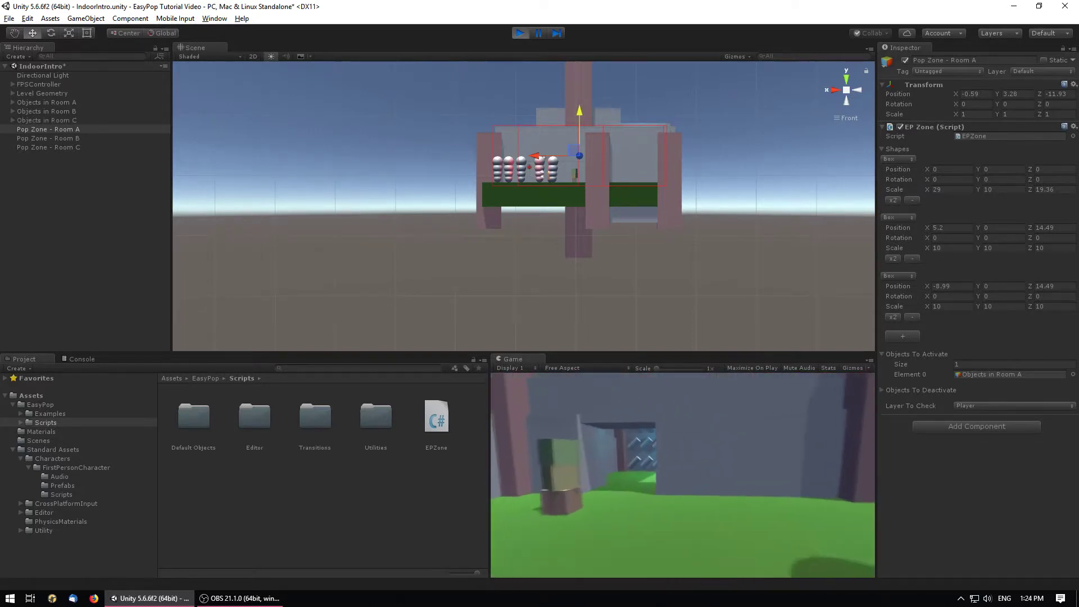
key("s")
key("w")
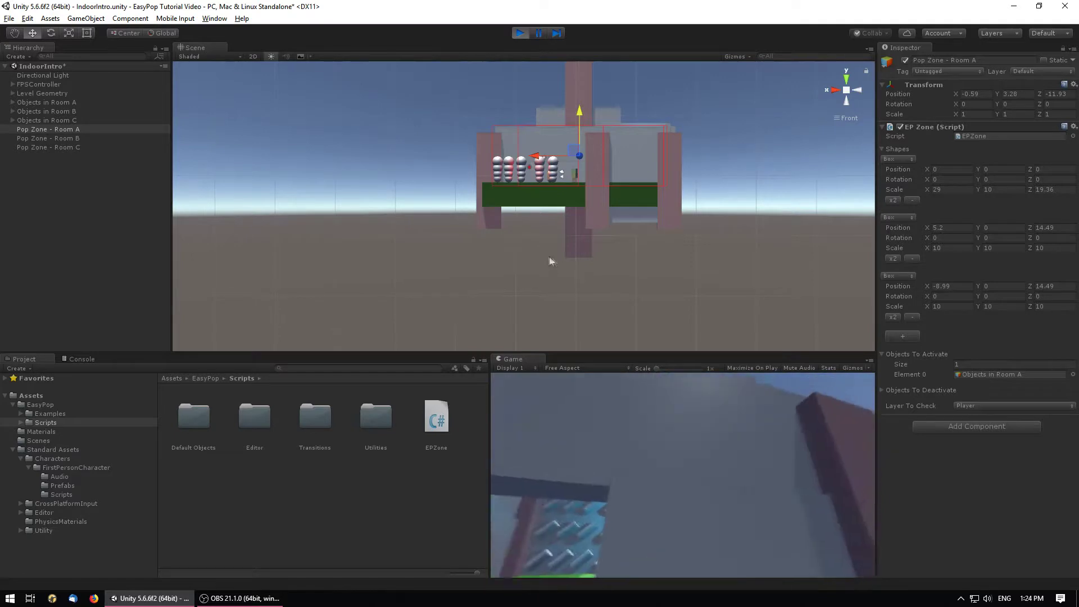
left_click_drag(631, 246, 958, 506, "alt")
left_click(846, 90)
middle_click_drag(623, 163, 622, 205)
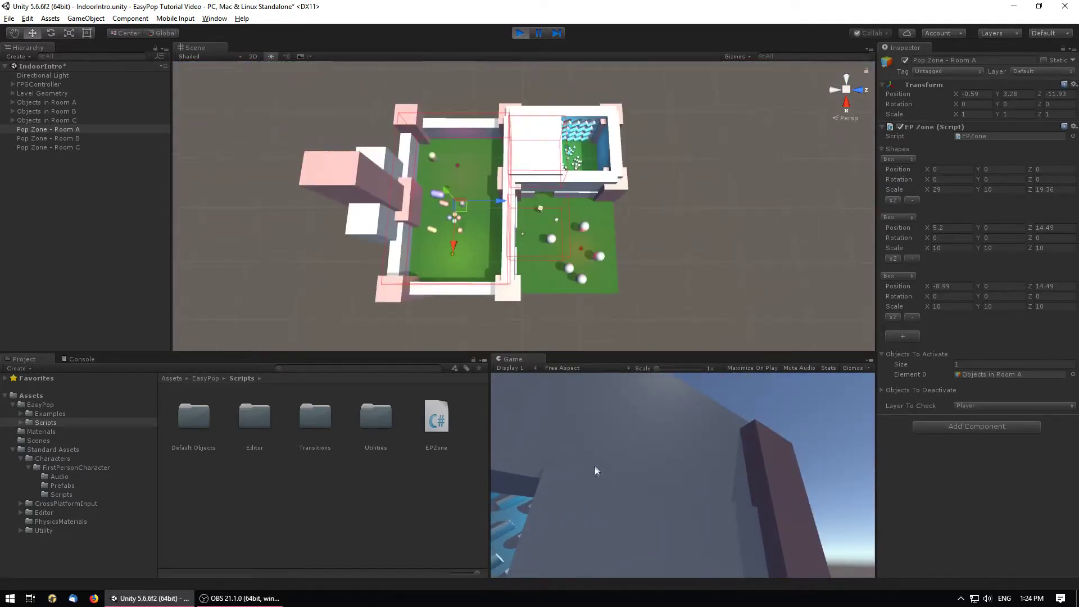
Step: Walk the player through Rooms A, B and C to check which room objects activate, and stop play mode
left_click(597, 470)
key("w")
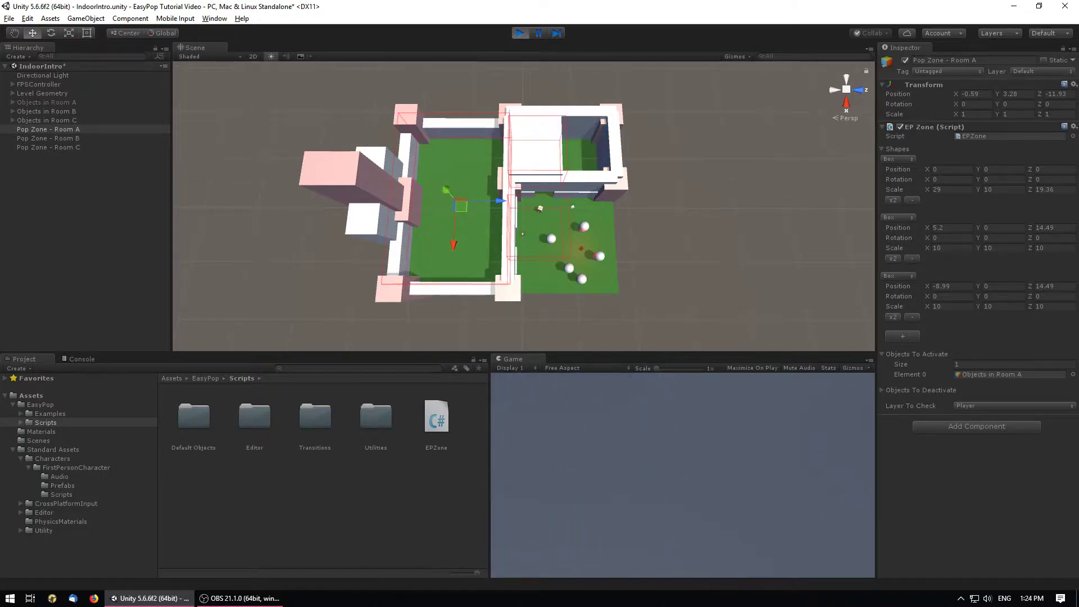
key("w")
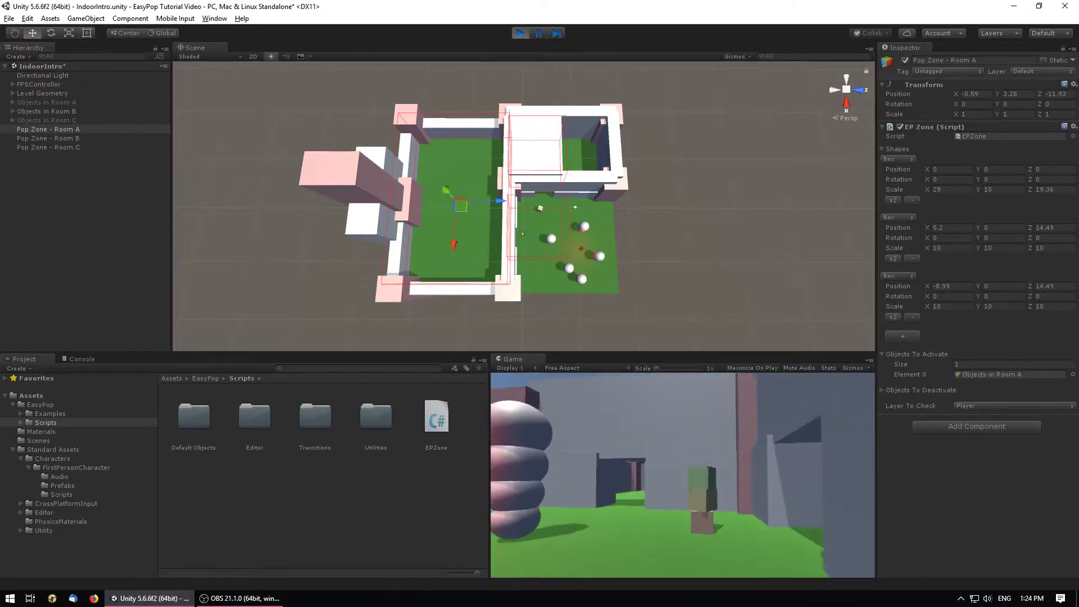
key("w")
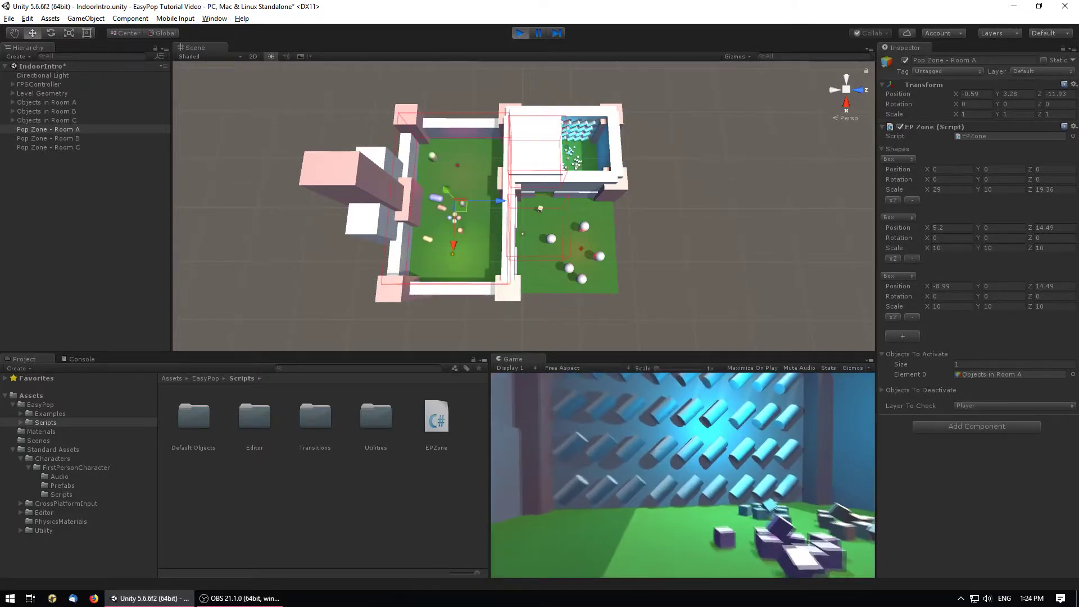
key("w")
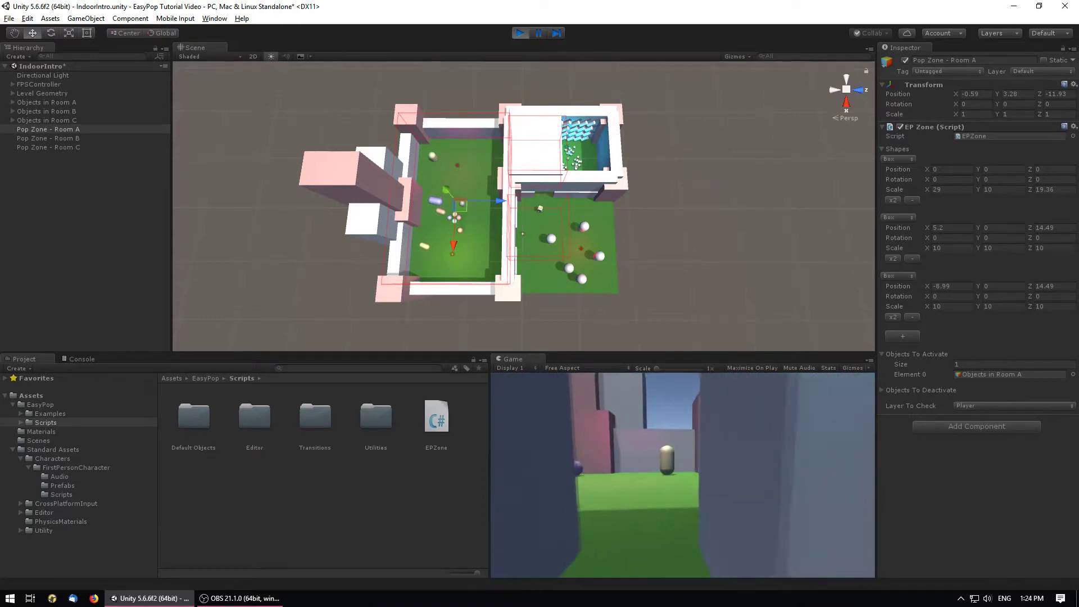
key("w")
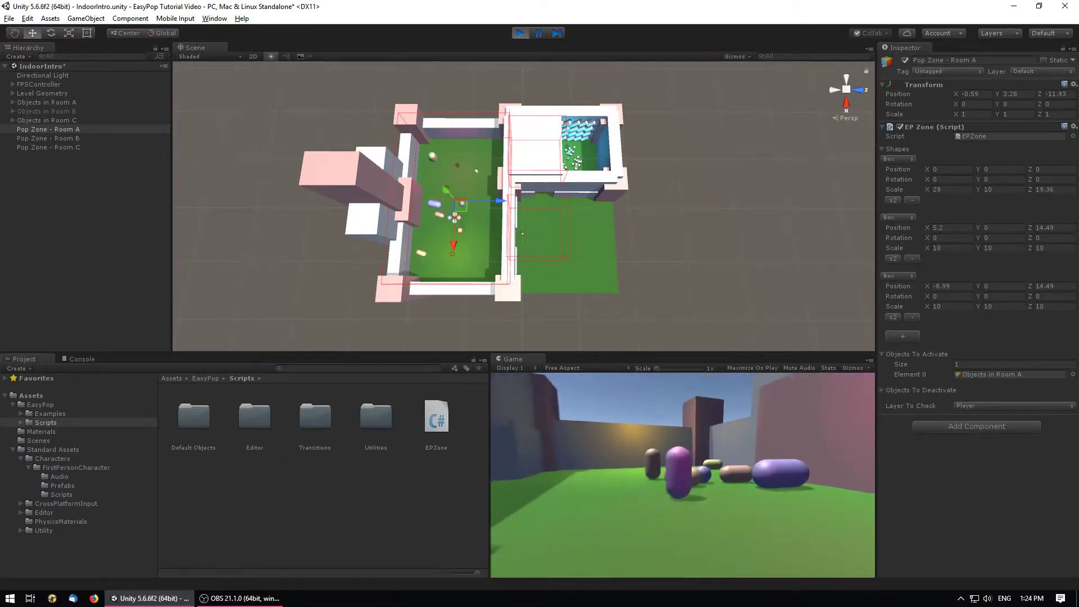
key("w")
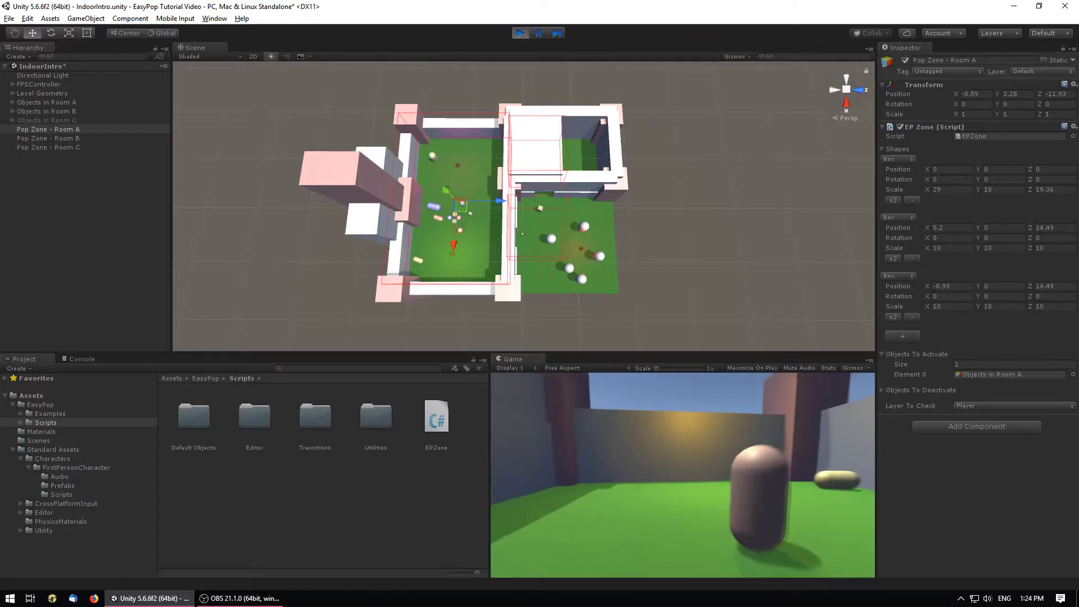
key("w")
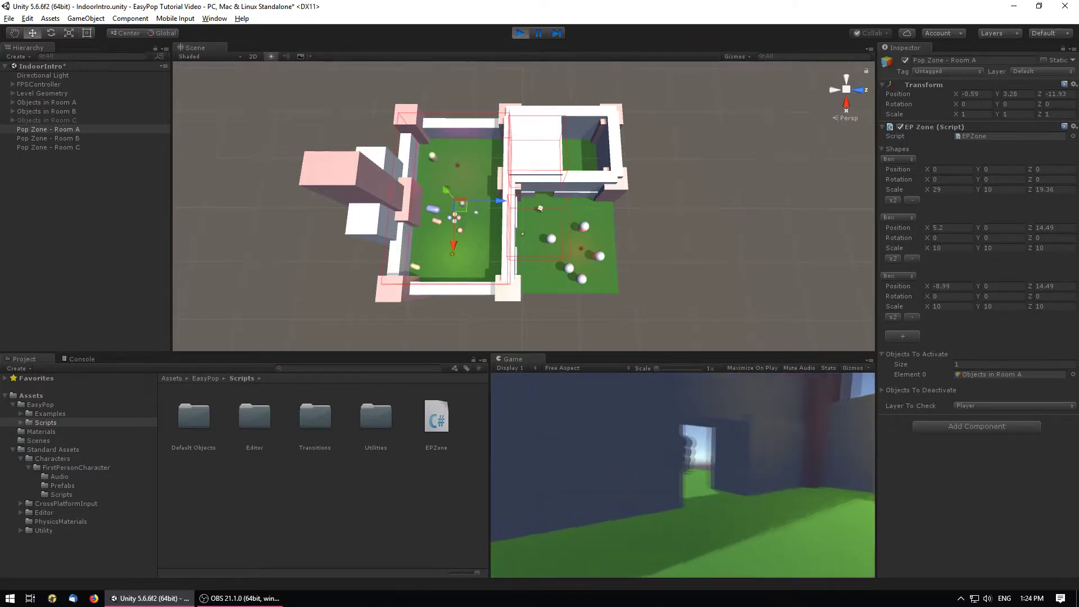
key("w")
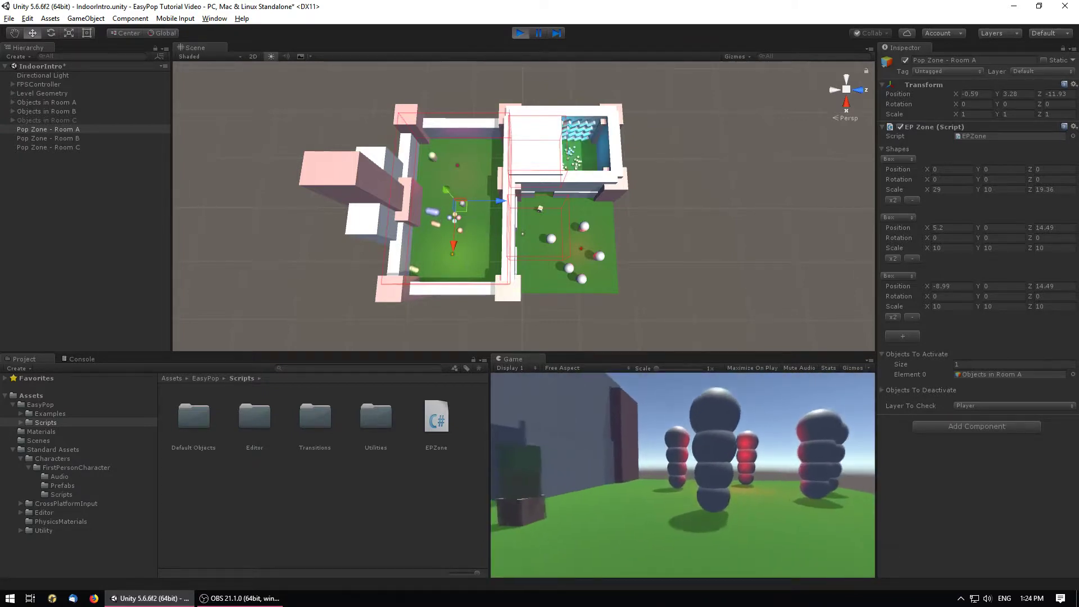
key("w")
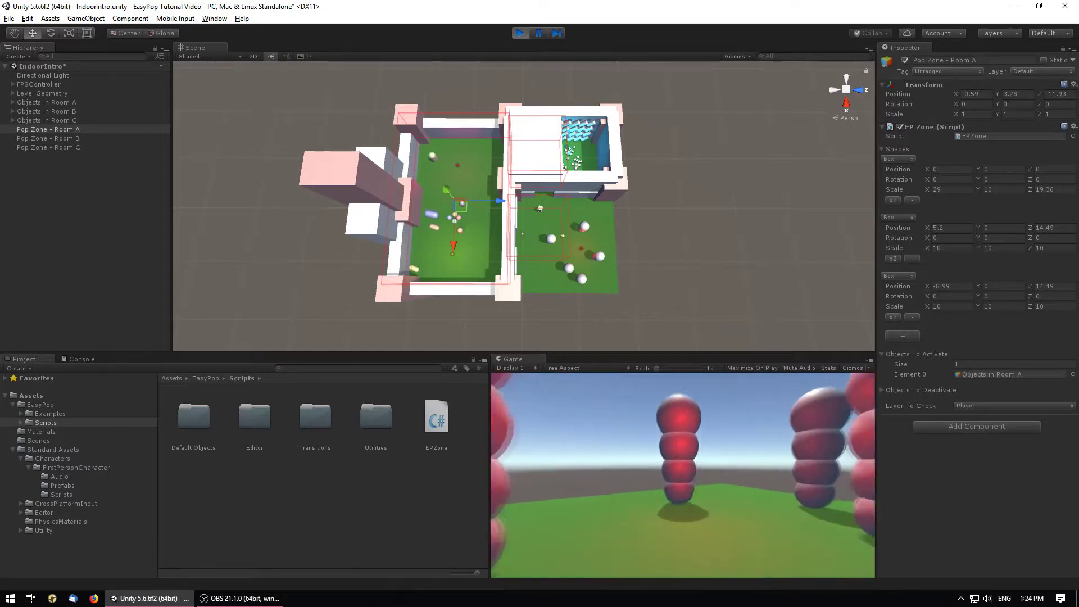
key("ctrl+p")
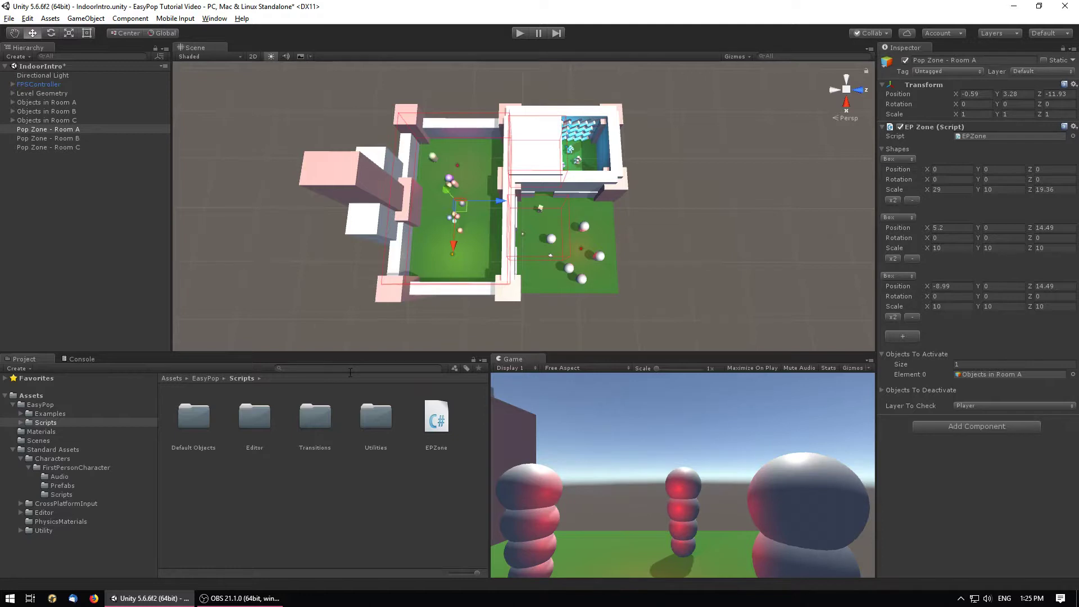
Step: Frame Pop Zone - Room C and create a 3D quad there
left_click(78, 130)
left_click(80, 140)
left_click(78, 132)
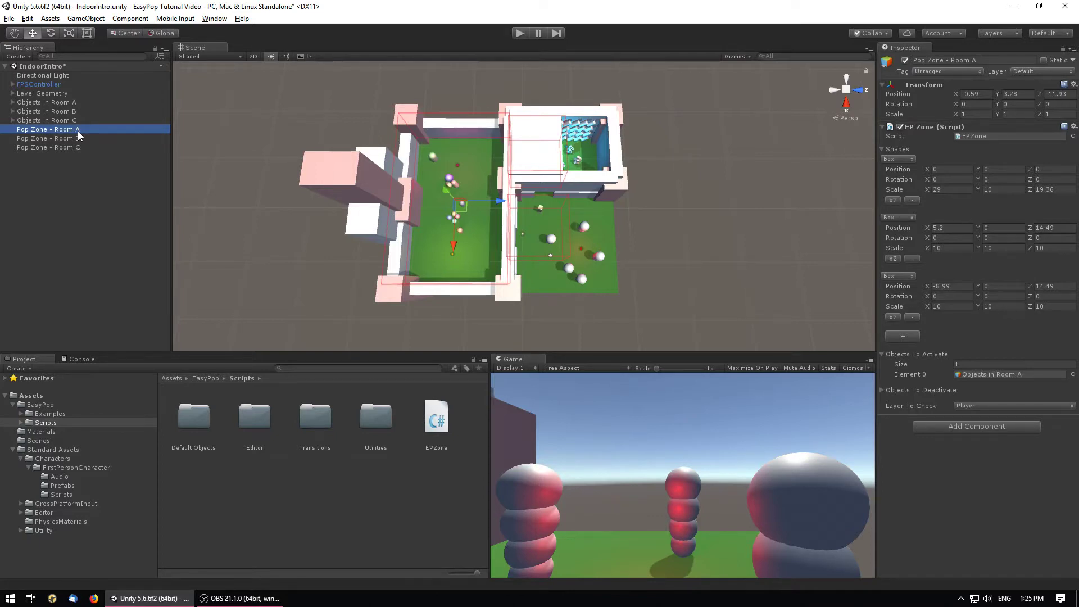
double_click(67, 147)
left_click(81, 19)
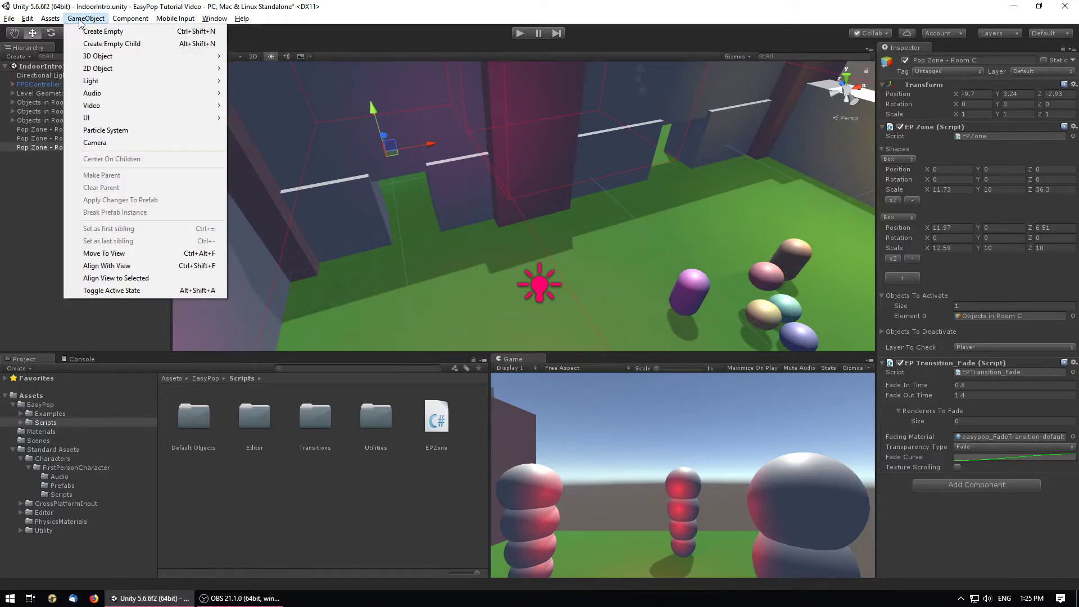
mouse_move(133, 59)
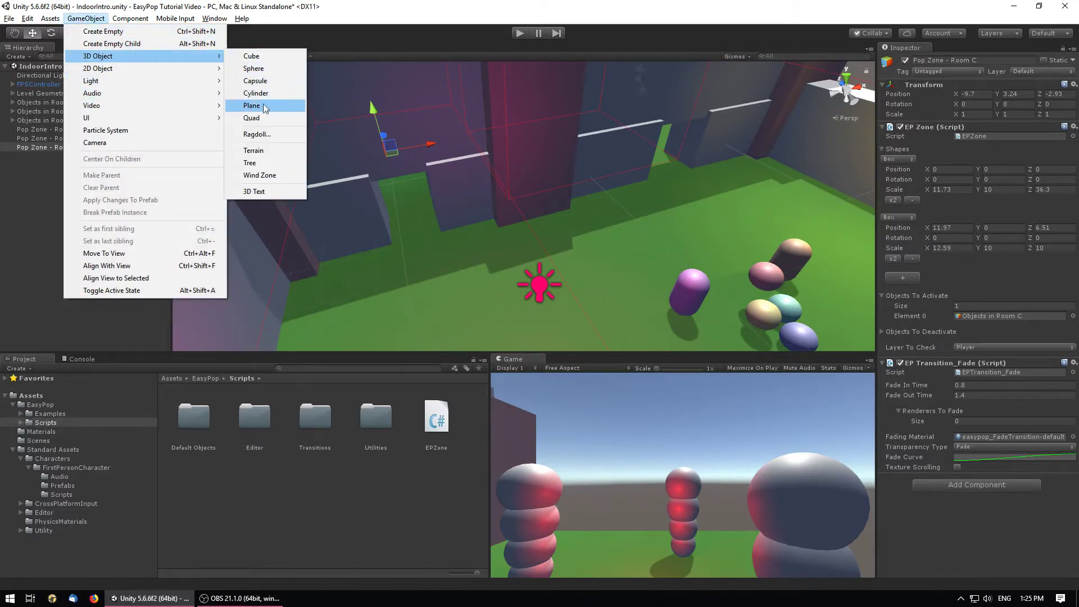
left_click(251, 118)
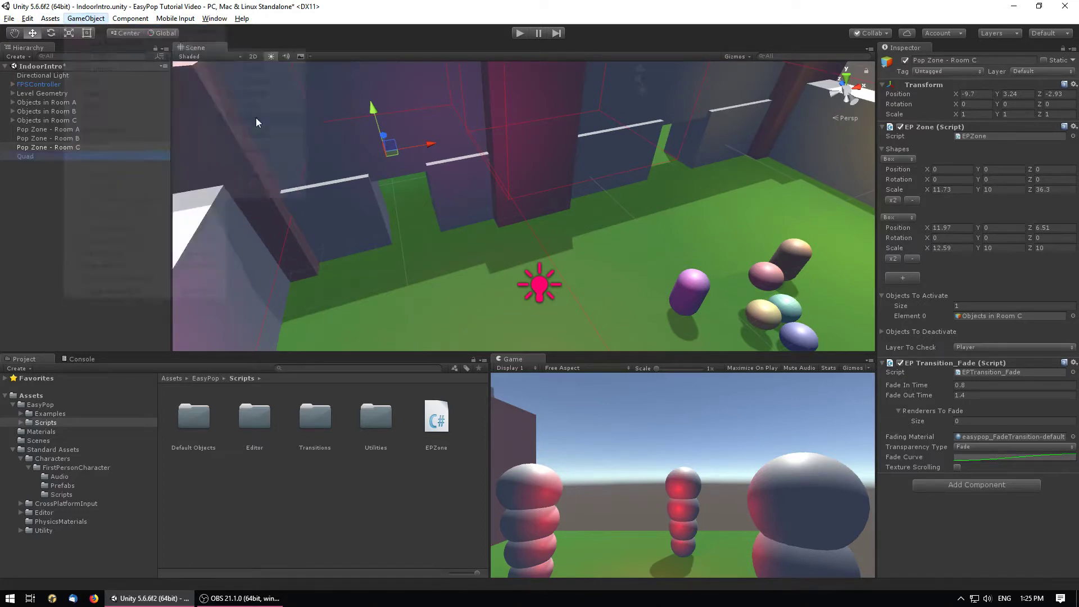
Step: Remove the Mesh Collider from the quad and collapse its material, Lighting and Materials sections
left_click(1065, 148)
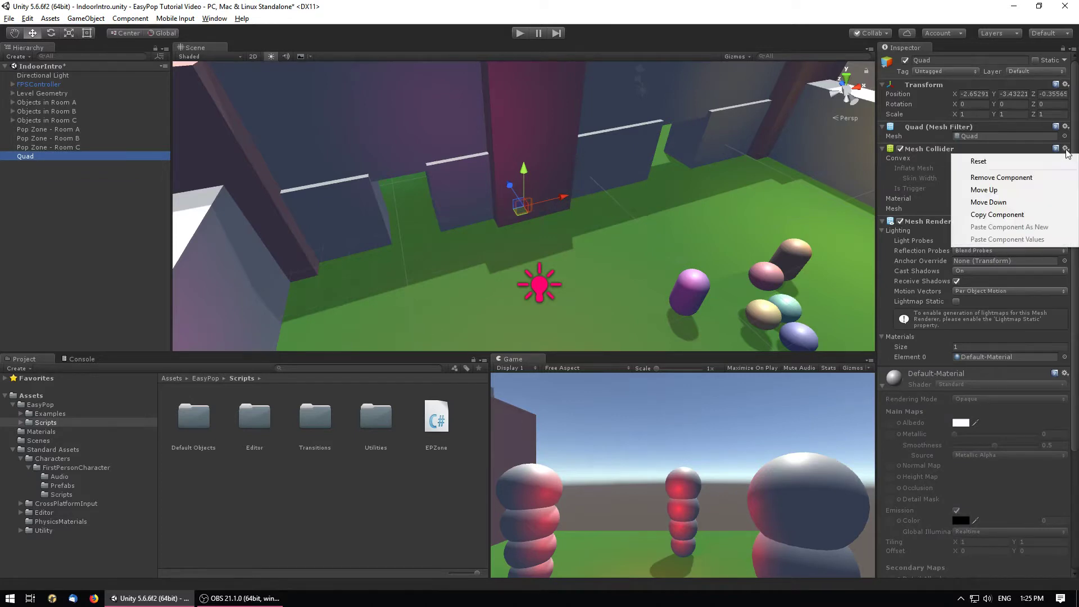
left_click(1001, 177)
left_click(897, 311)
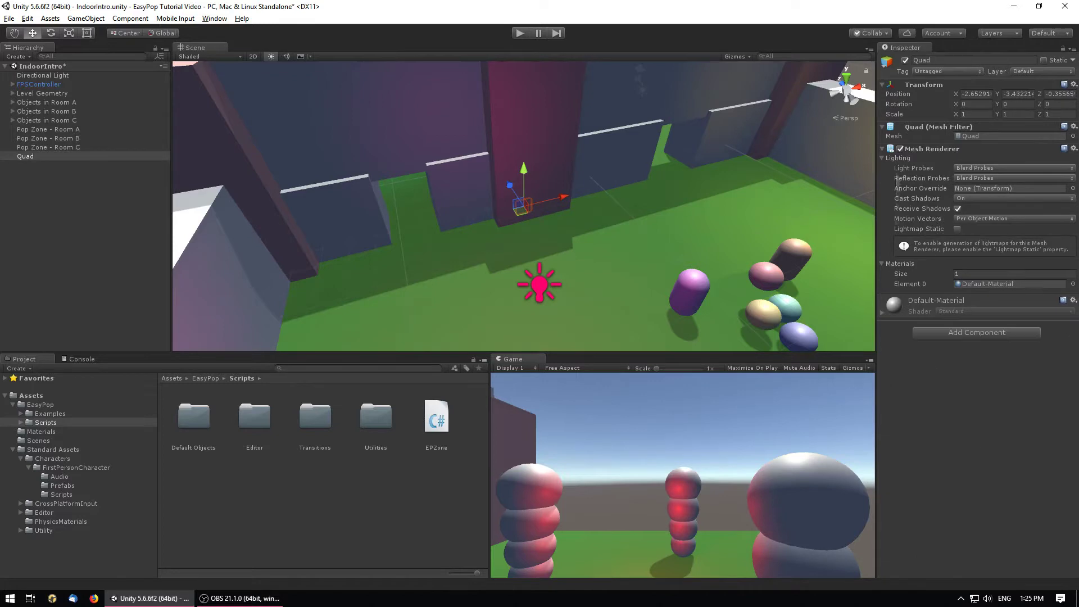
left_click(883, 158)
left_click(883, 168)
Step: Place the quad over the doorway between Rooms A and C at about X -9.37, Y 0.51, Z -2.38, scaled to about 4.49
left_click_drag(521, 206, 470, 215)
left_click_drag(469, 215, 436, 171)
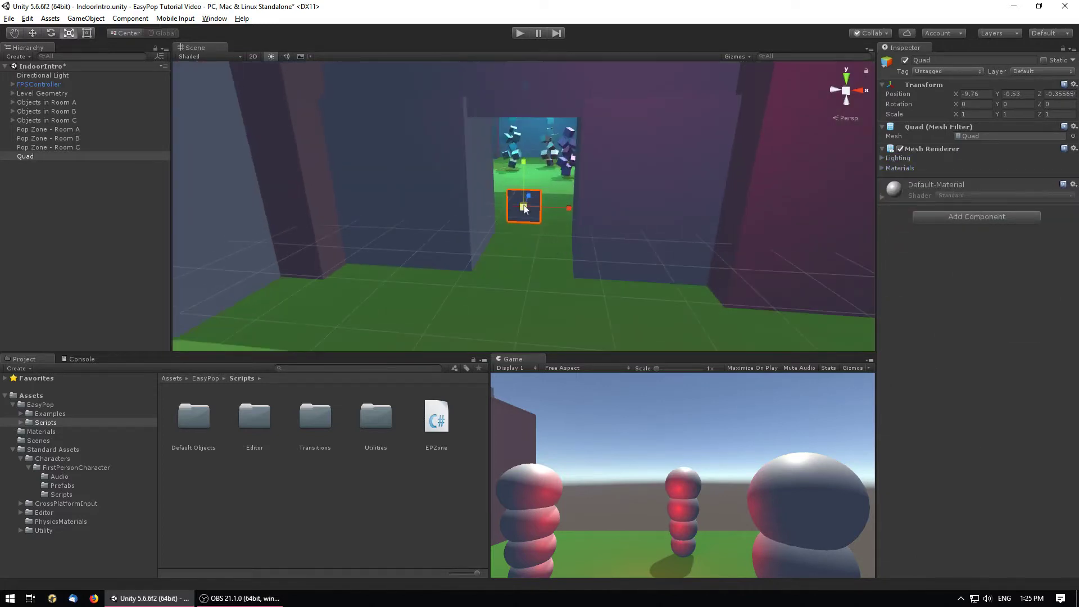
right_click_drag(556, 244, 555, 244)
right_click_drag(553, 197, 556, 194)
key("w")
left_click_drag(556, 192, 585, 186)
right_click_drag(585, 185, 506, 214)
Step: Rename the quad as fadePlane - Room C 1
left_click(44, 159)
type("fadePlane")
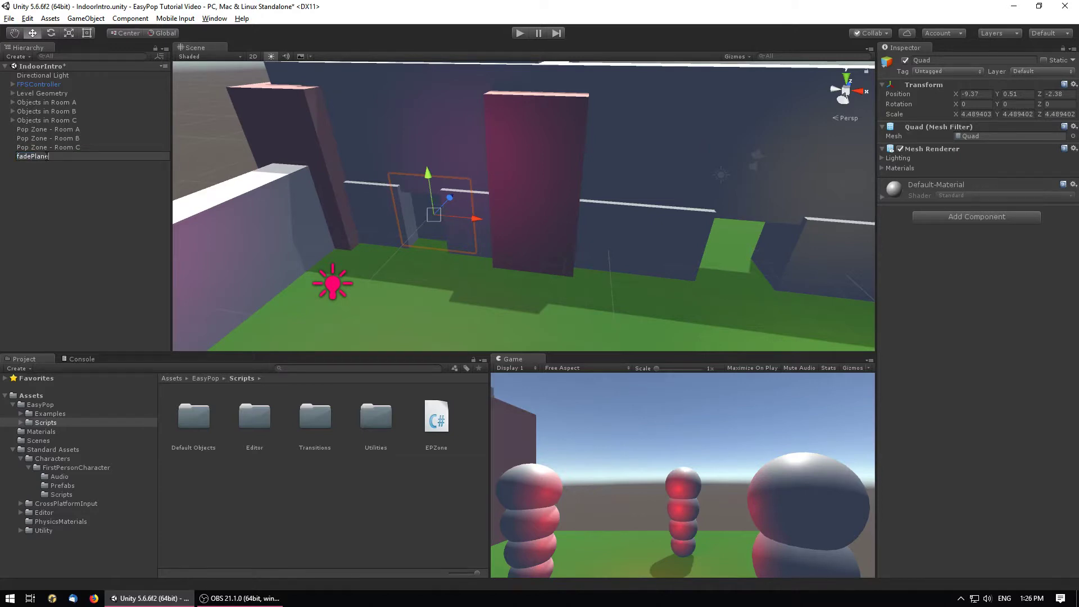
type(" - Room A 1")
key("Left")
key("Left")
key("BackSpace")
type("C")
key("Return")
Step: Duplicate the fade plane onto the doorway between Rooms B and C at about X -3.1, Z 3.69, with Y rotation -90
right_click_drag(450, 236, 505, 214)
key("ctrl+d")
left_click_drag(520, 185, 640, 188)
right_click_drag(562, 214, 393, 253)
left_click_drag(323, 231, 476, 191)
left_click(1021, 105)
type("90-")
Step: Rename the duplicated plane as fadePlane - Room C 2
double_click(90, 165)
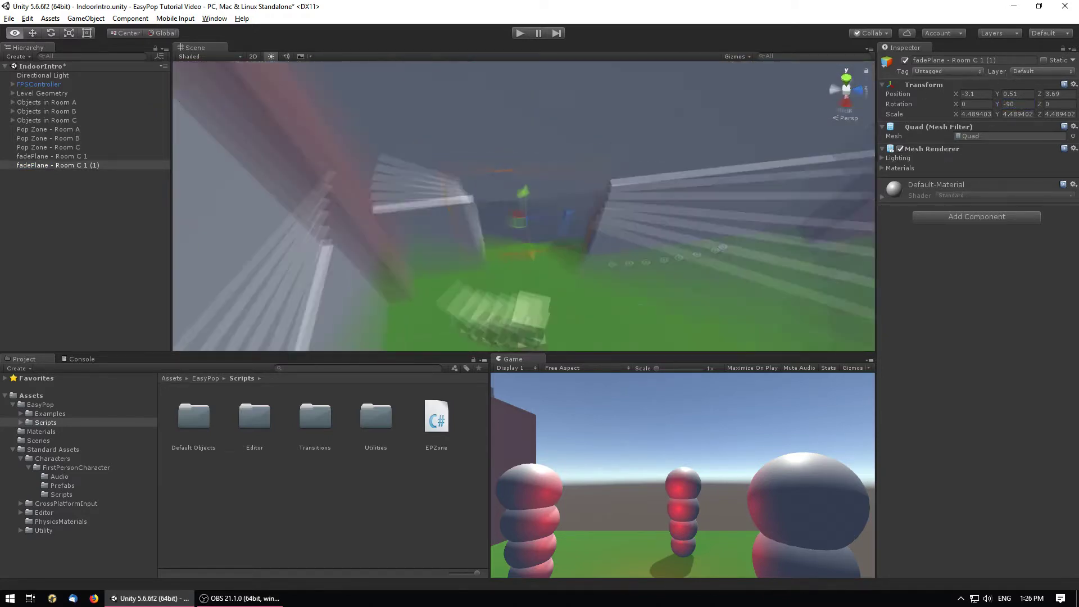
left_click(90, 165)
key("BackSpace")
key("BackSpace")
key("BackSpace")
key("BackSpace")
key("BackSpace")
type("2")
key("Return")
Step: Duplicate fadePlane - Room C 1 and move the copy to the doorway between Rooms A and B at about X 6.03
scroll(576, 149, "down", 5)
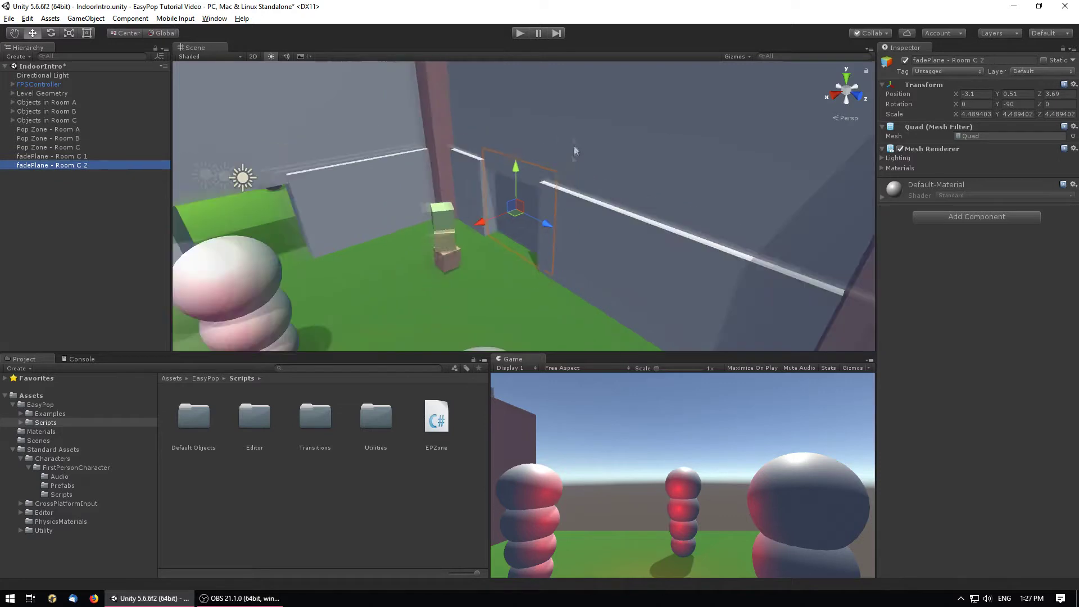
left_click(304, 239)
key("ctrl+d")
left_click_drag(363, 253, 848, 237)
middle_click_drag(847, 237, 564, 238)
left_click_drag(563, 233, 555, 234)
Step: Rename the plane at the doorway between Rooms A and B as fadePlane - Room B 1
left_click(84, 175)
left_click(103, 174)
key("BackSpace")
key("BackSpace")
key("BackSpace")
key("BackSpace")
key("BackSpace")
key("BackSpace")
key("BackSpace")
type("B 1")
key("Return")
Step: Duplicate fadePlane - Room C 1 in place, name the copy fadePlane - Room A 1, and turn it to face the opposite way
left_click(112, 164)
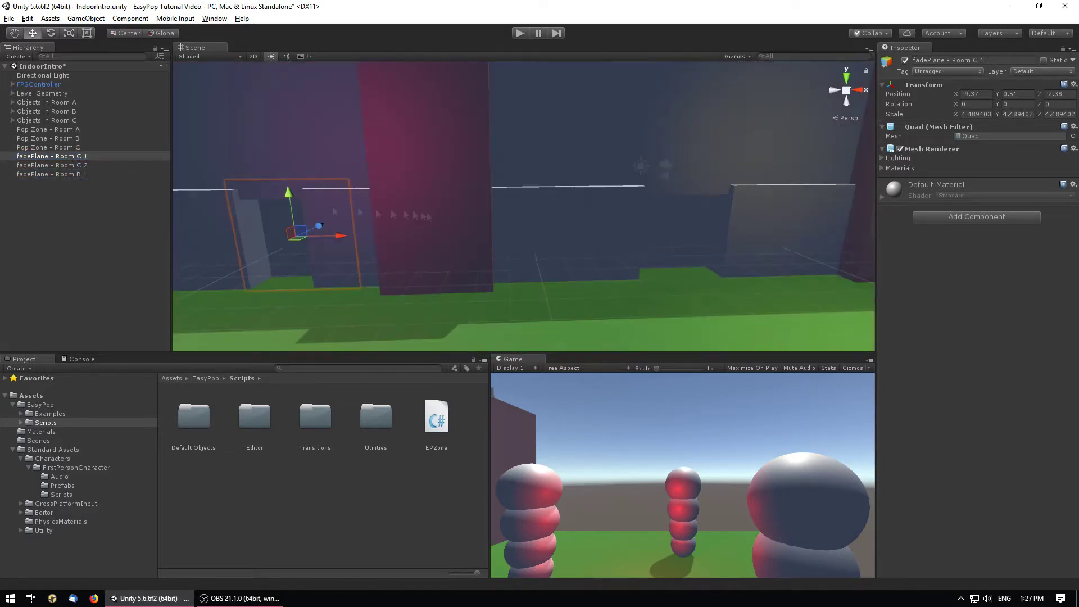
left_click(80, 184)
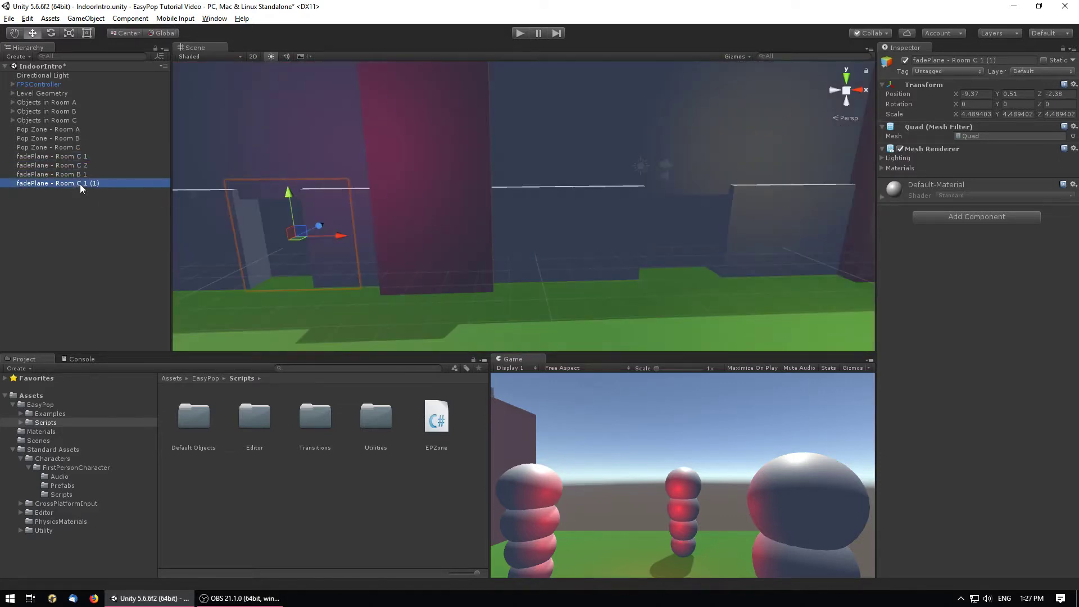
key("Left")
key("Return")
left_click(1014, 104)
Step: Duplicate fadePlane - Room C 2 in place as fadePlane - Room B 2 and set its Y rotation to 90
left_click_drag(270, 207, 556, 228, "alt")
left_click(562, 230)
key("ctrl+d")
left_click(78, 193)
left_click_drag(77, 192, 102, 192)
type("B 2")
key("Return")
left_click(1019, 105)
Step: Duplicate fadePlane - Room B 1 in place as fadePlane - Room A 2 and set its Y rotation to 180
left_click(51, 174)
key("f")
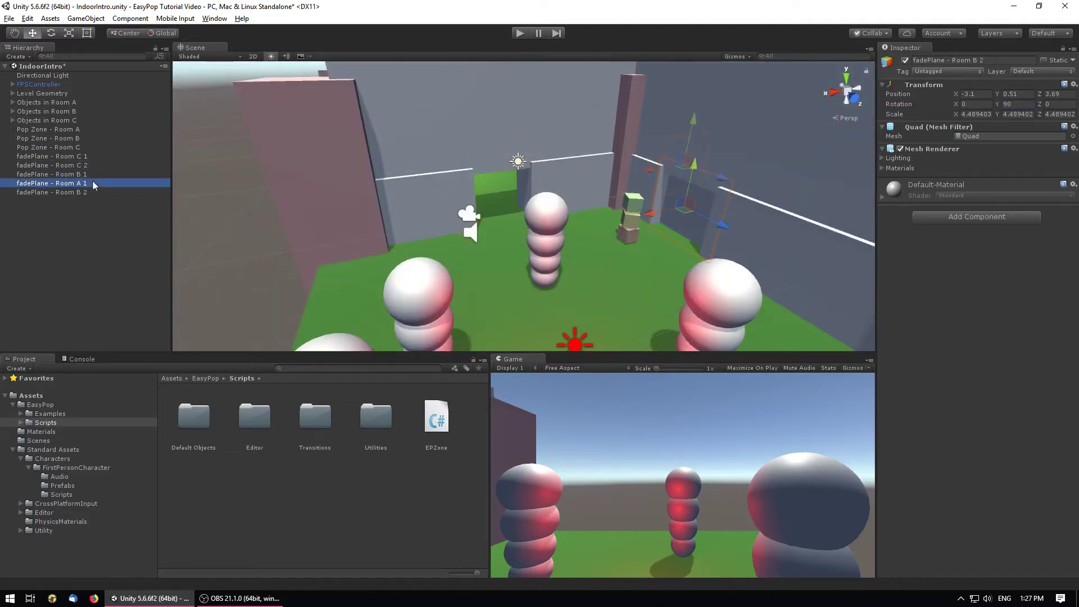
key("ctrl+d")
left_click(79, 202)
left_click_drag(83, 202, 119, 202)
key("BackSpace")
key("BackSpace")
key("BackSpace")
type("A 2")
key("Return")
left_click(1019, 104)
type("180")
left_click_drag(646, 234, 821, 215, "alt")
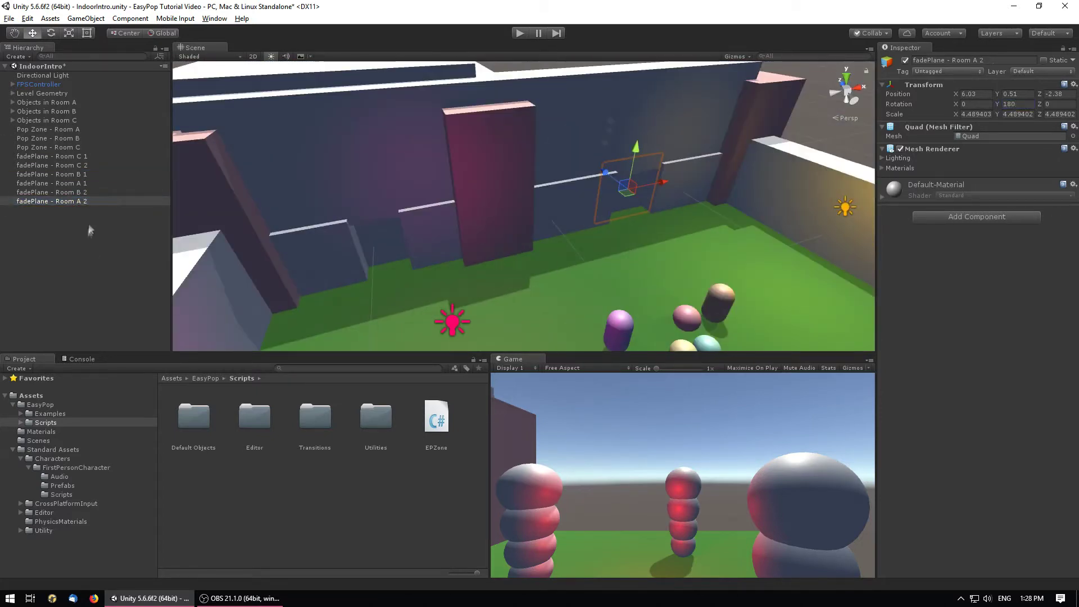
Step: Add the EP Transition_Fade component to the Room A, B and C pop zones together
double_click(77, 130)
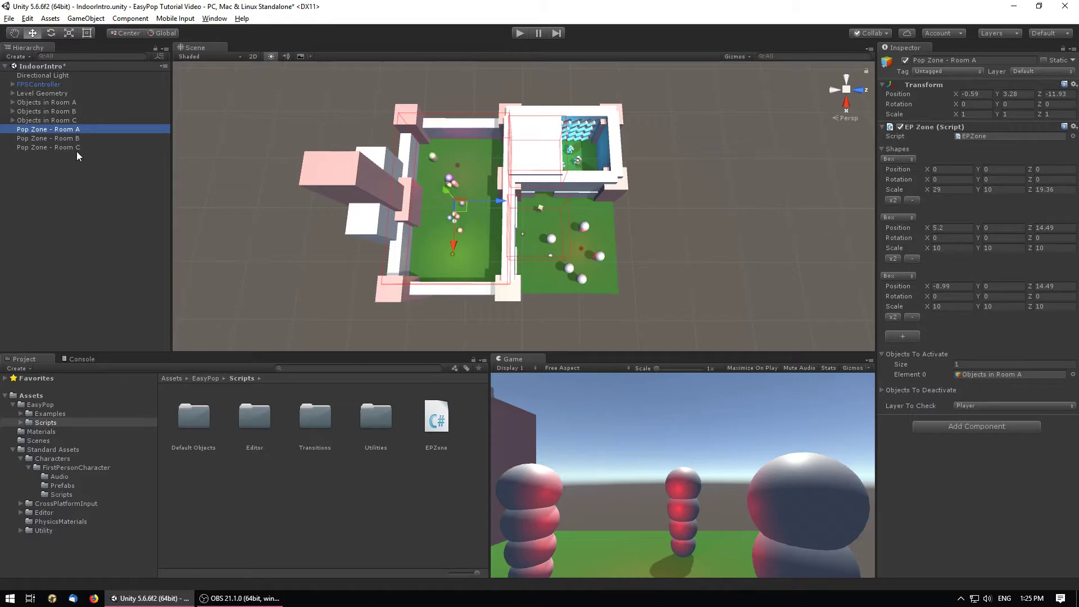
left_click(77, 148, "shift")
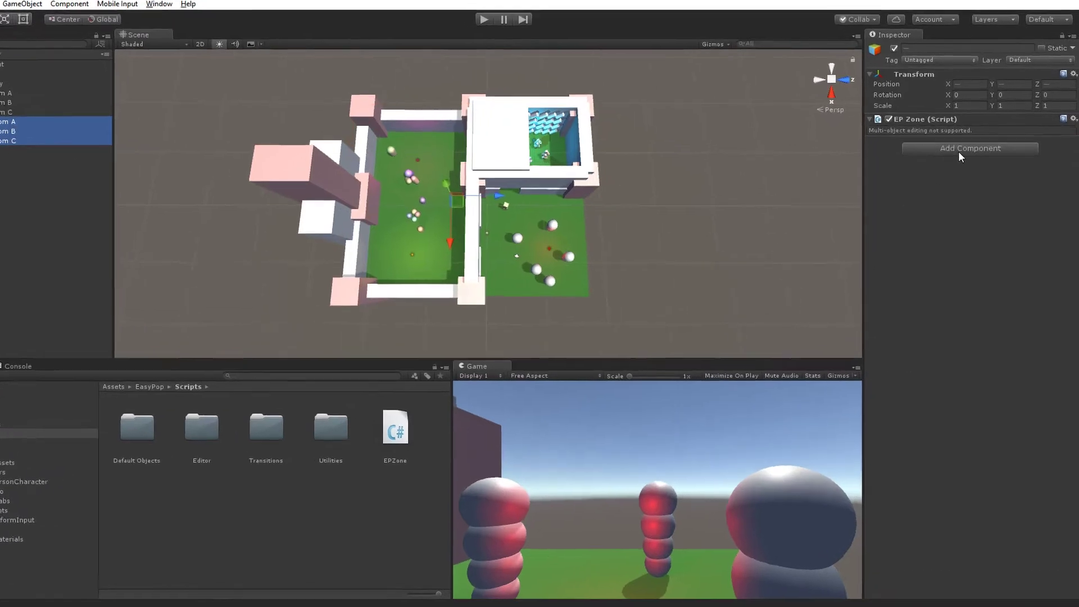
left_click(964, 156)
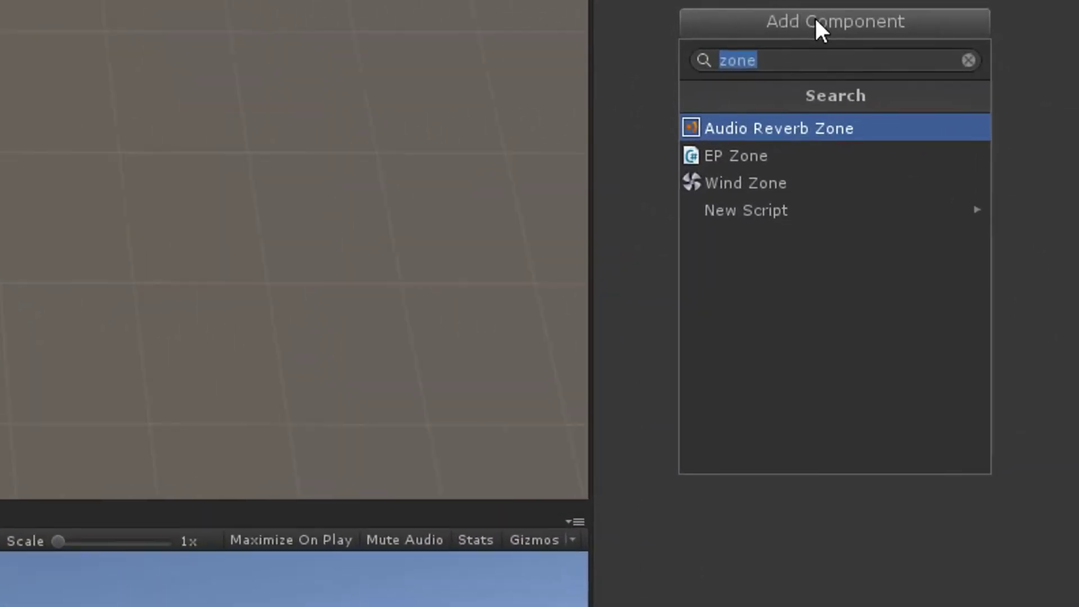
key("BackSpace")
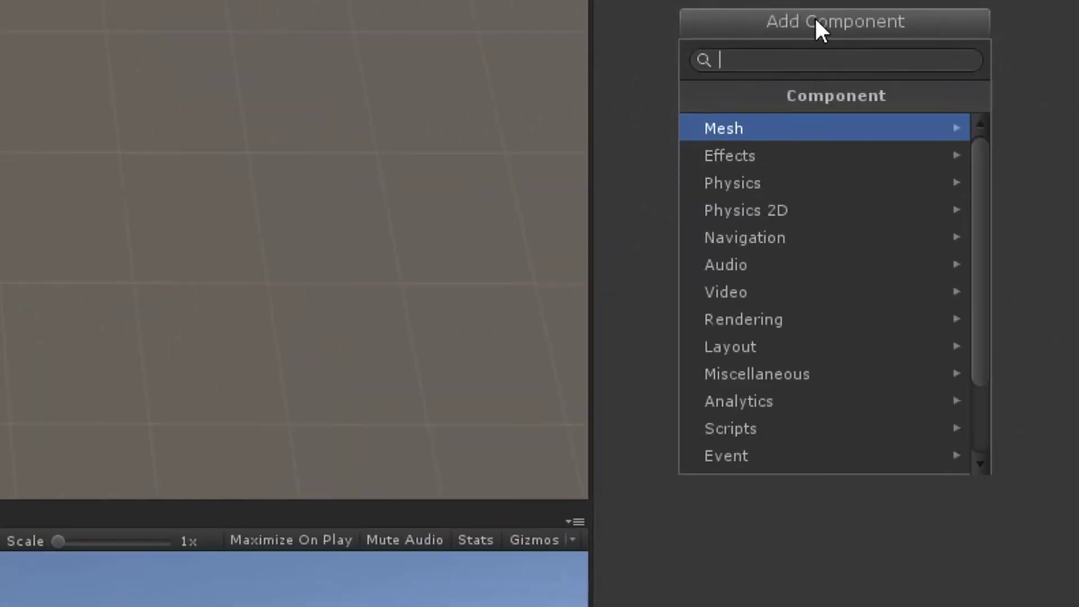
type("fade")
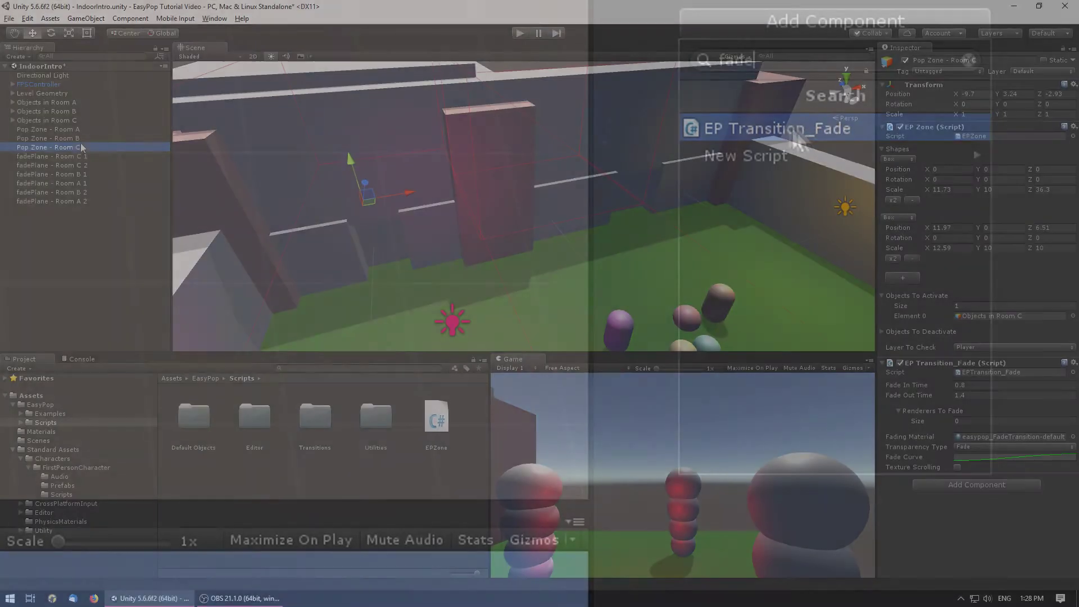
left_click(785, 128)
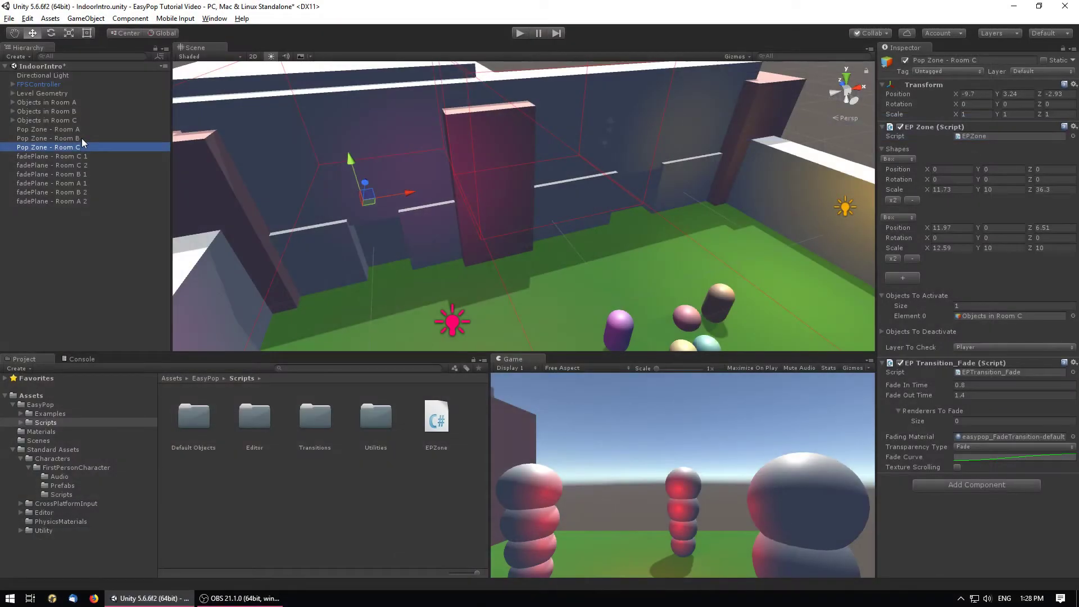
Step: Add fadePlane - Room C 1 and fadePlane - Room C 2 to the Room C pop zone's Renderers To Fade
left_click(881, 149)
left_click(882, 165)
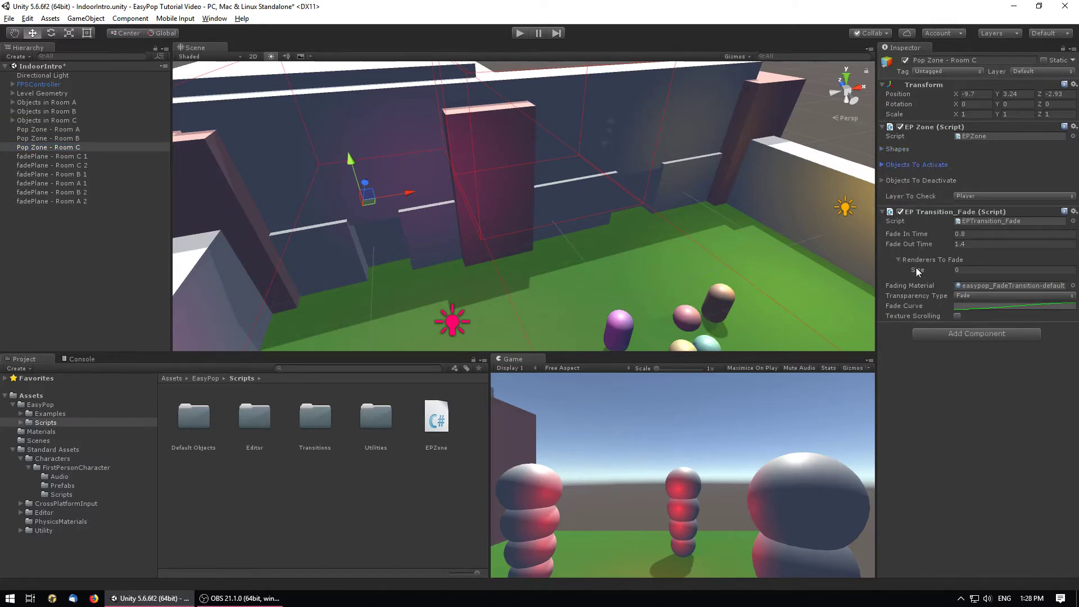
left_click_drag(83, 156, 969, 262)
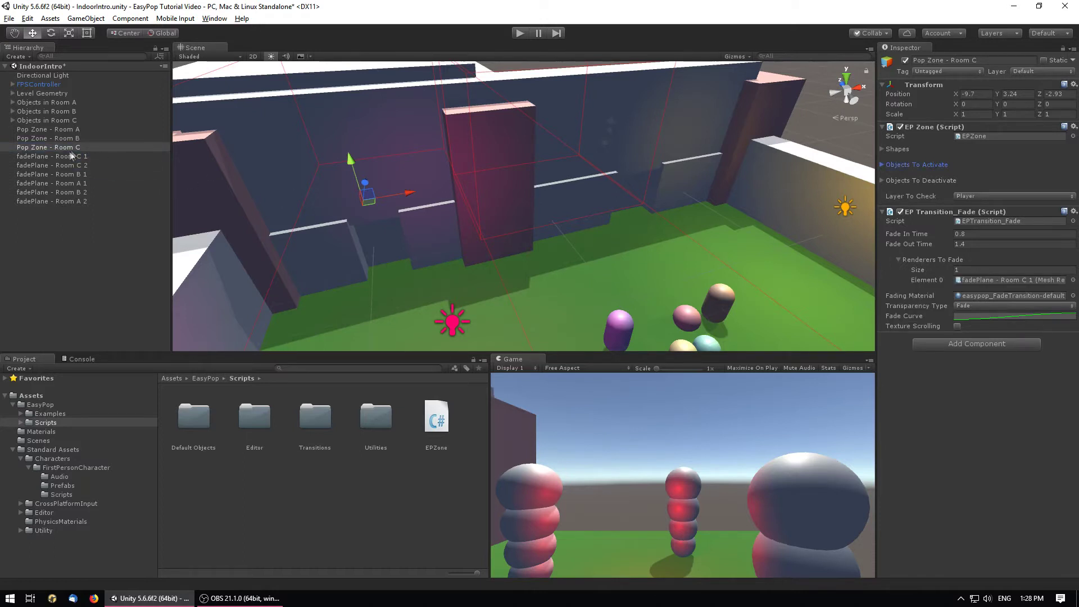
left_click_drag(72, 166, 973, 265)
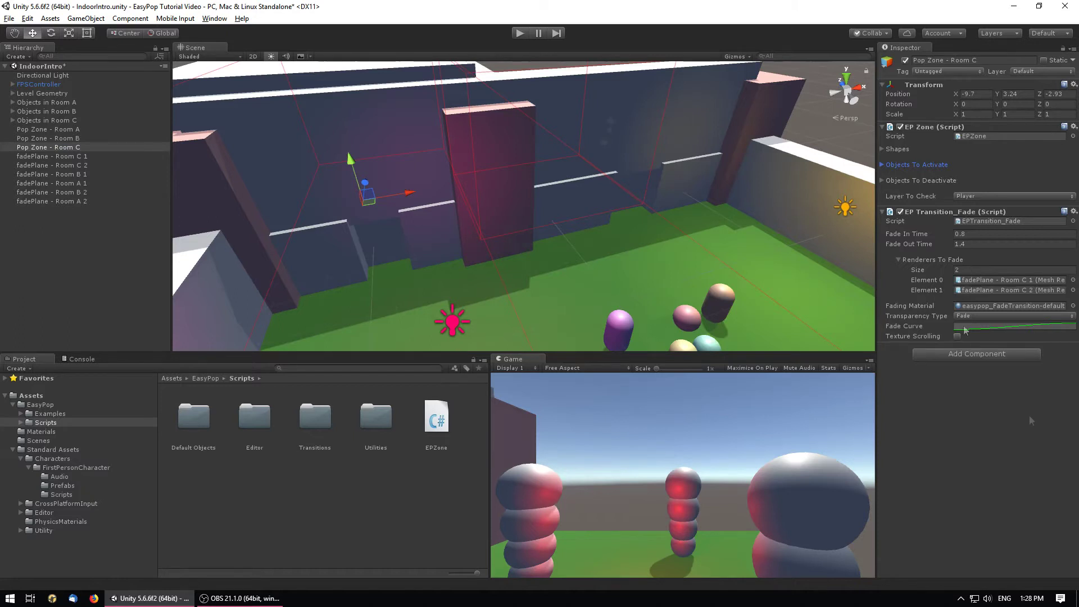
Step: Add fadePlane - Room B 1 and fadePlane - Room B 2 to the Room B pop zone's Renderers To Fade
left_click(79, 138)
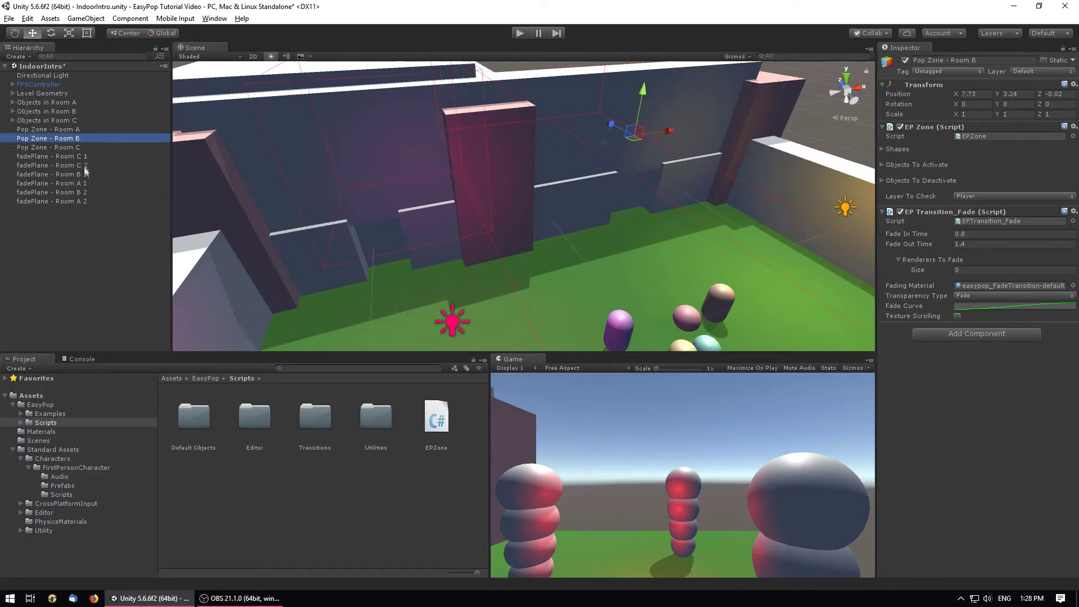
left_click_drag(84, 173, 992, 260)
left_click_drag(64, 192, 973, 256)
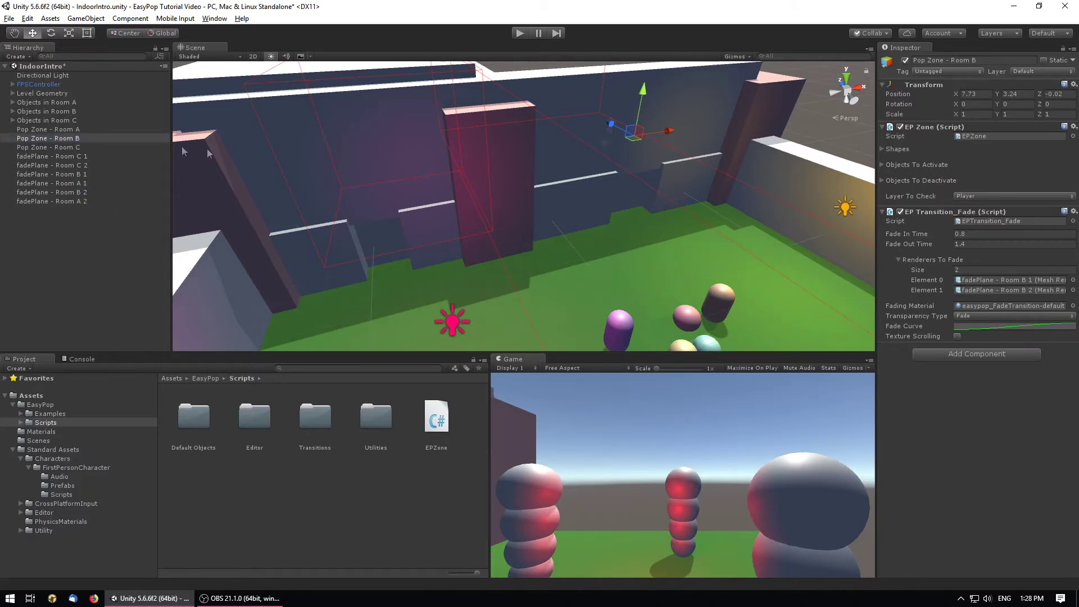
Step: Add fadePlane - Room A 1 and fadePlane - Room A 2 to the Room A pop zone's Renderers To Fade
left_click(79, 146)
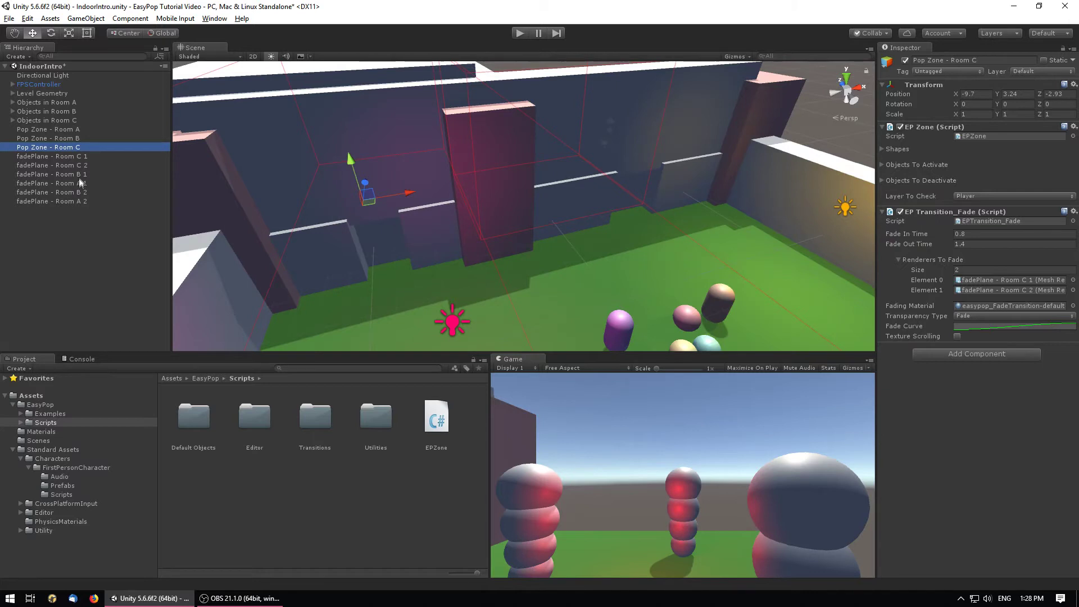
left_click(82, 157)
left_click_drag(81, 157, 975, 263)
left_click(90, 129)
left_click_drag(80, 201, 1010, 271)
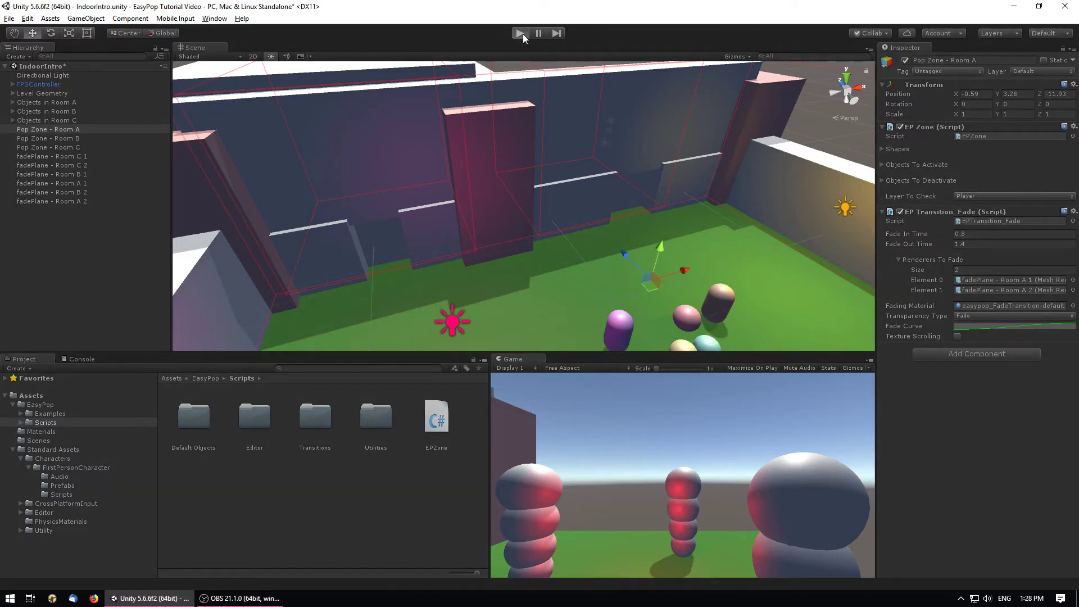
Step: Play-test the scene by walking back and forth between the rooms to check the doorway fades, and exit play mode
left_click(520, 34)
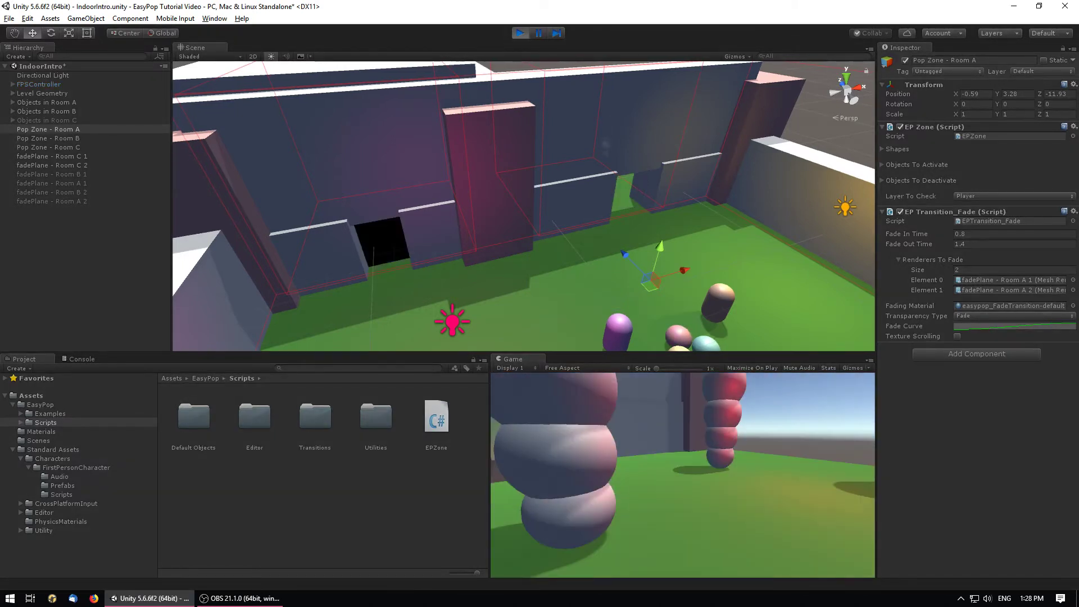
key("w")
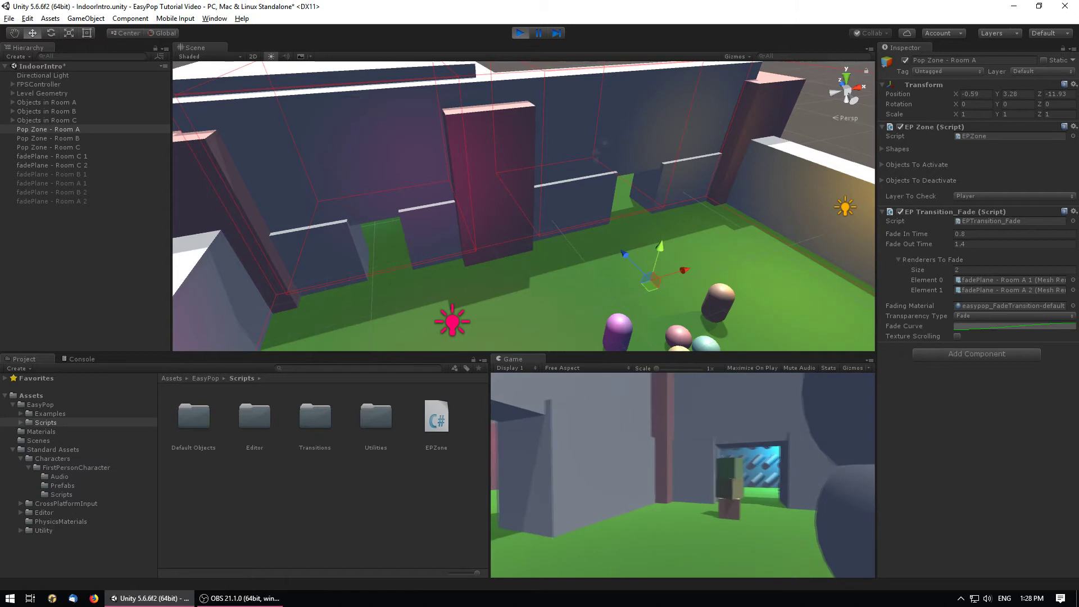
key("s")
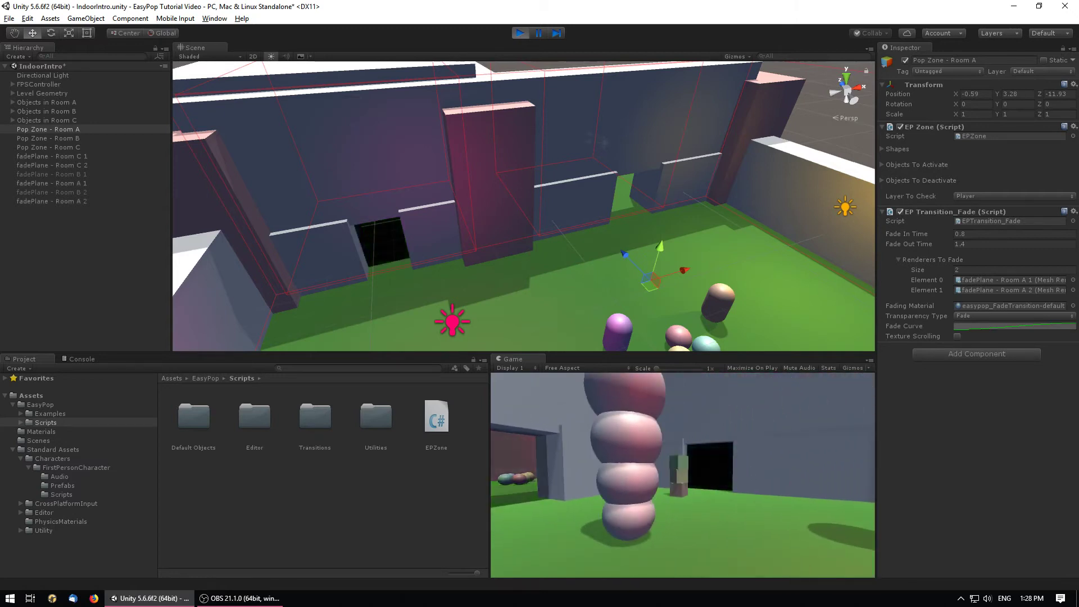
key("s")
key("w")
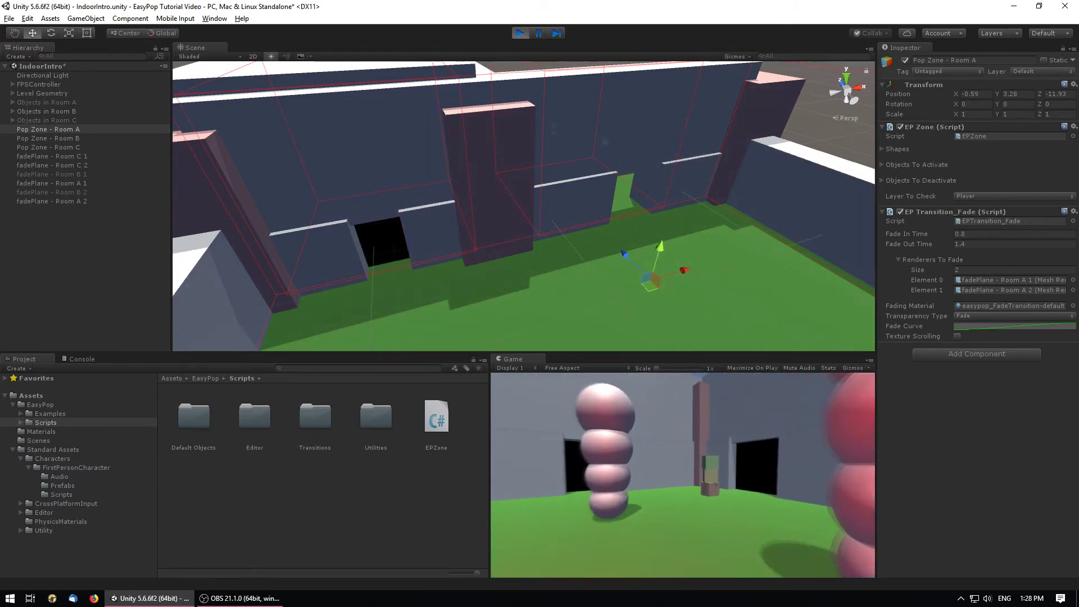
key("w")
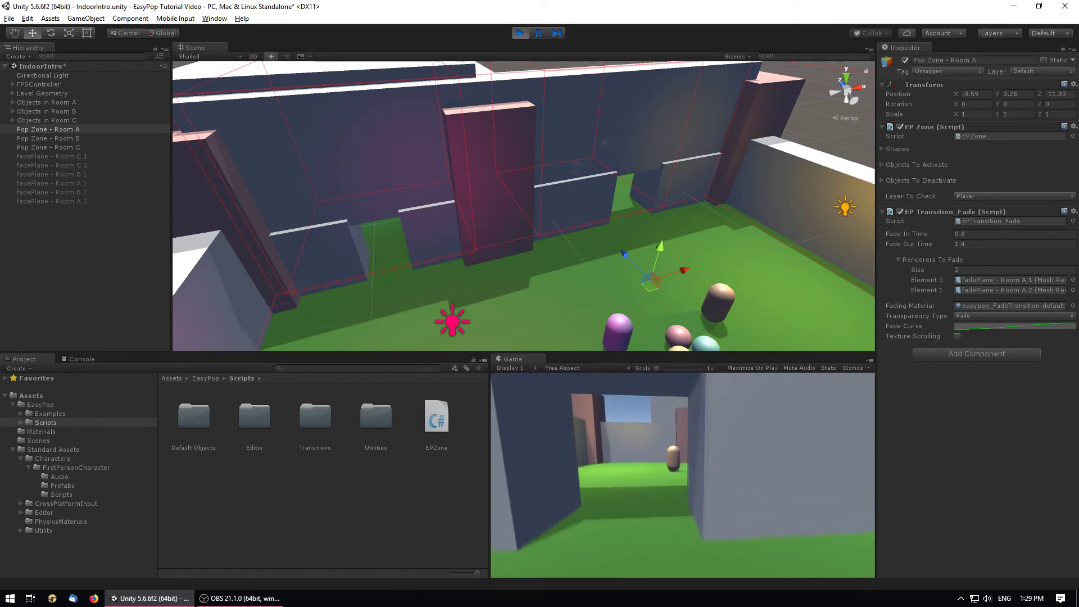
key("w")
key("s")
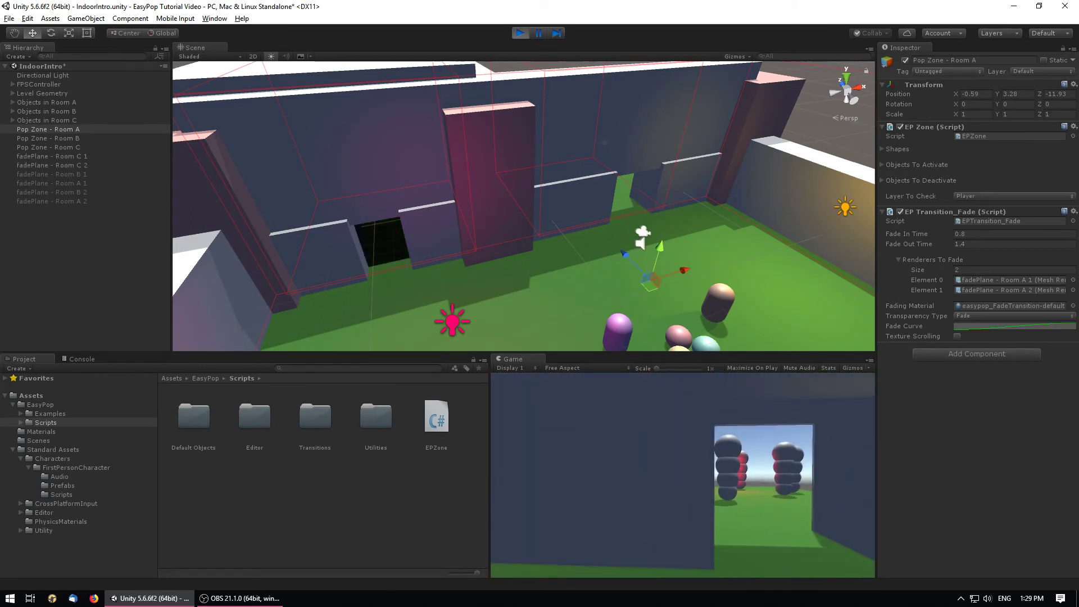
key("s")
key("a")
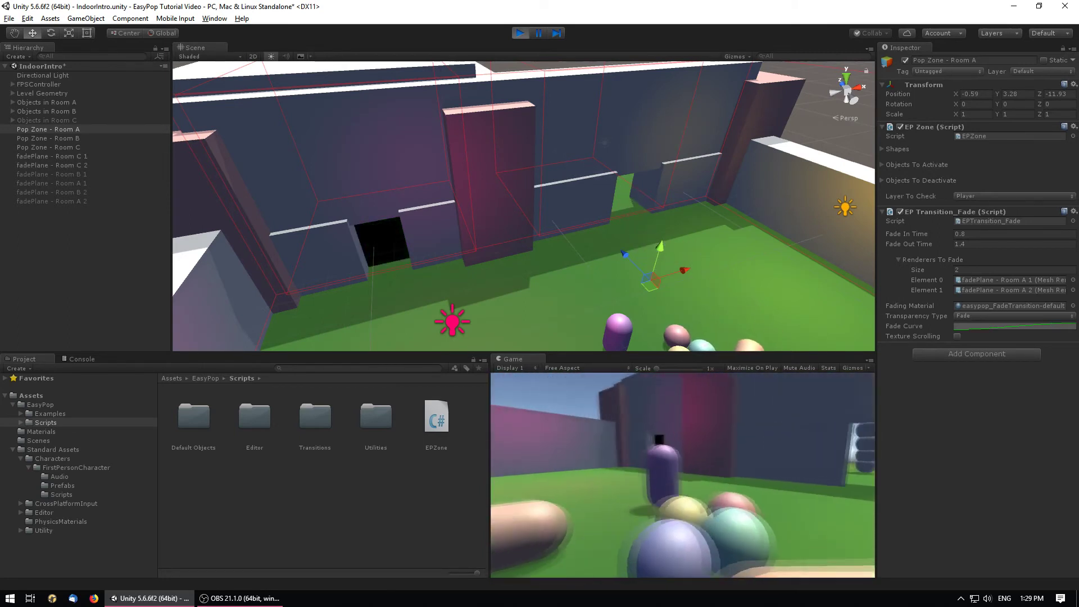
key("w")
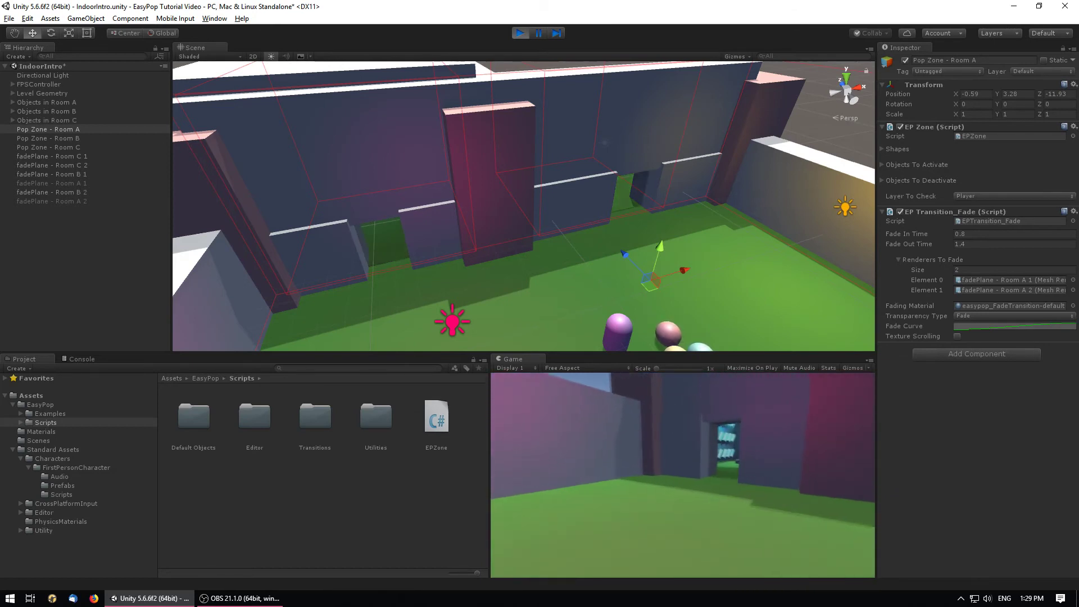
key("w")
key("s")
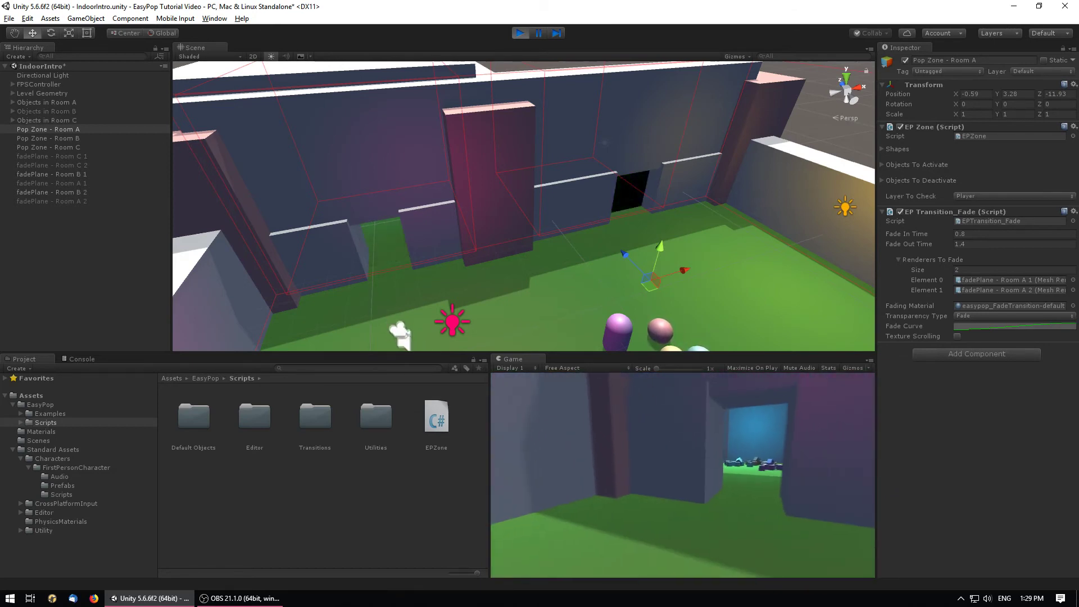
key("ctrl+p")
key("ctrl+p")
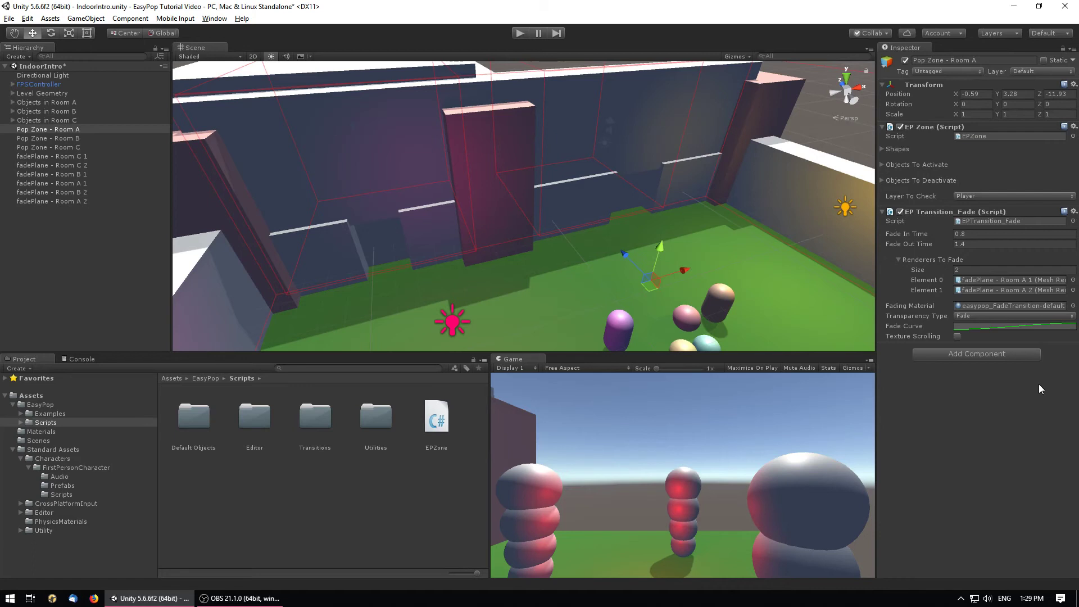